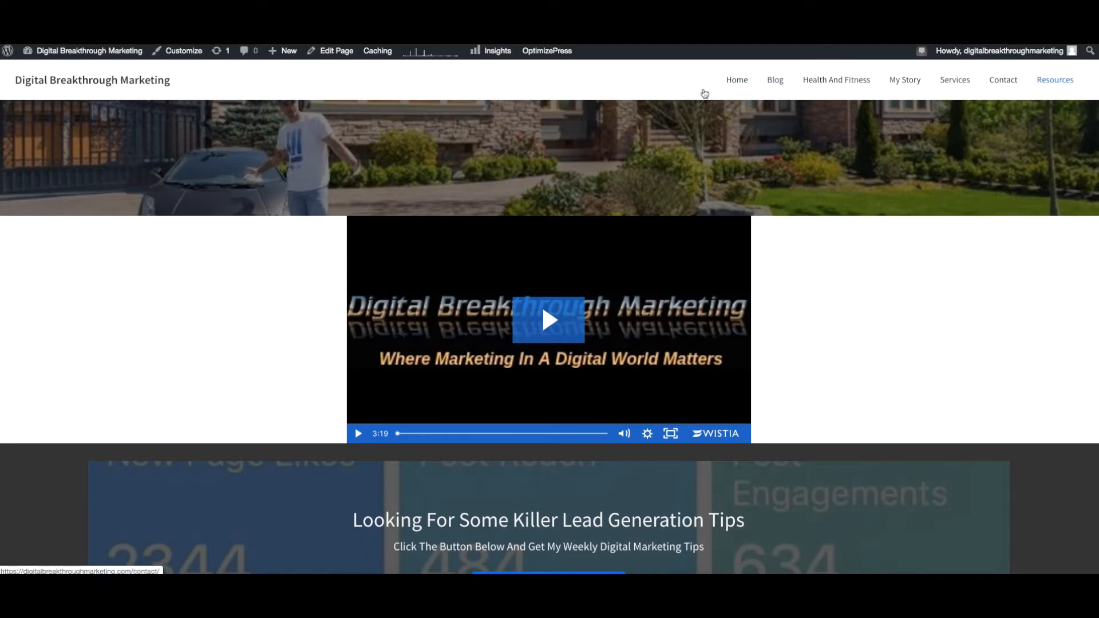
Open the site's Blog page and look through its list of posts from start to end.
scroll(705, 93, "up", 1)
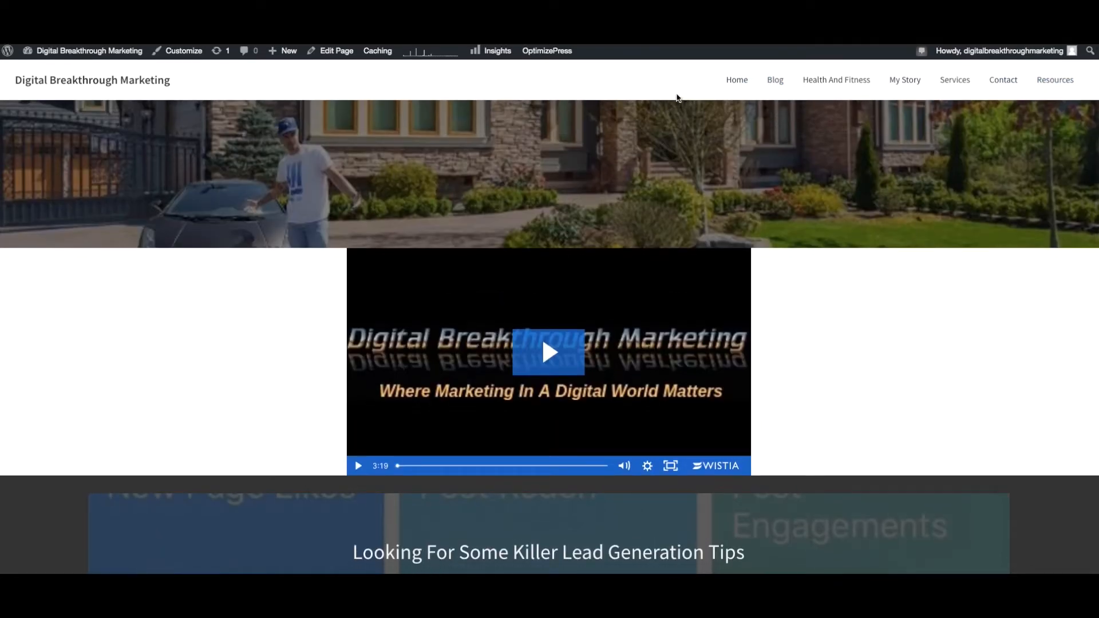
left_click(728, 87)
left_click(775, 80)
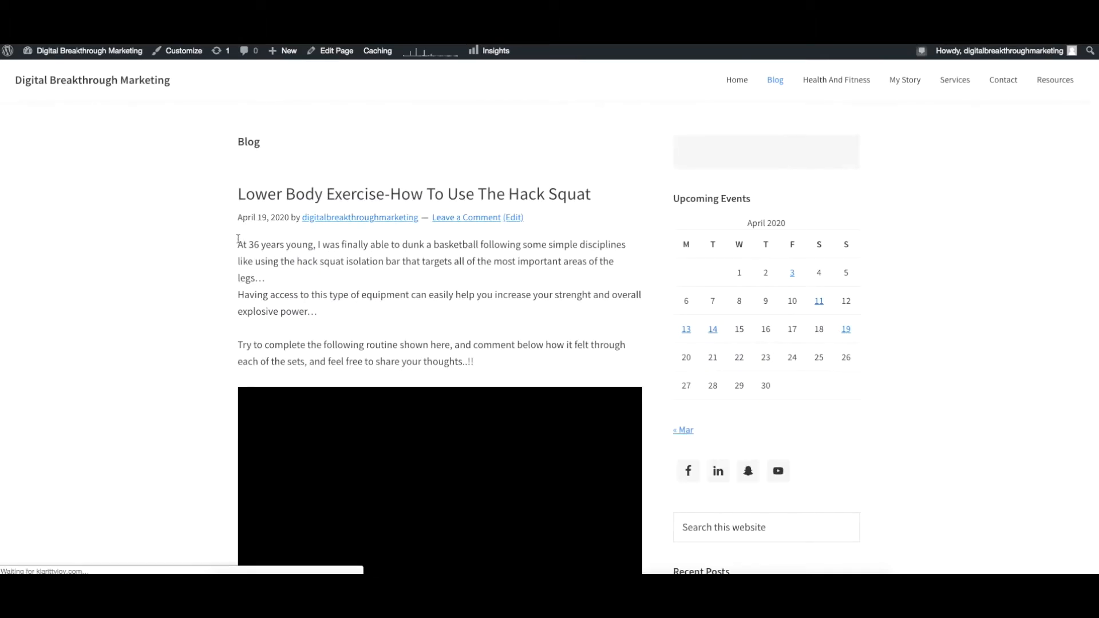
scroll(244, 242, "down", 1)
scroll(244, 242, "down", 3)
scroll(417, 262, "up", 4)
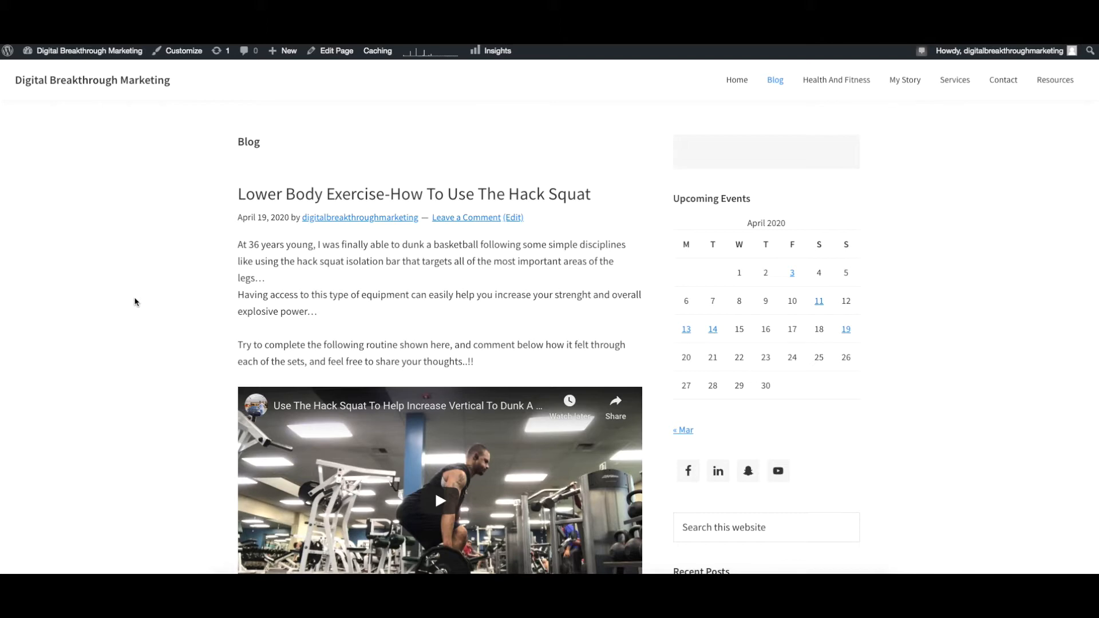
scroll(192, 315, "down", 3)
scroll(192, 314, "down", 12)
scroll(230, 332, "down", 8)
scroll(304, 326, "up", 20)
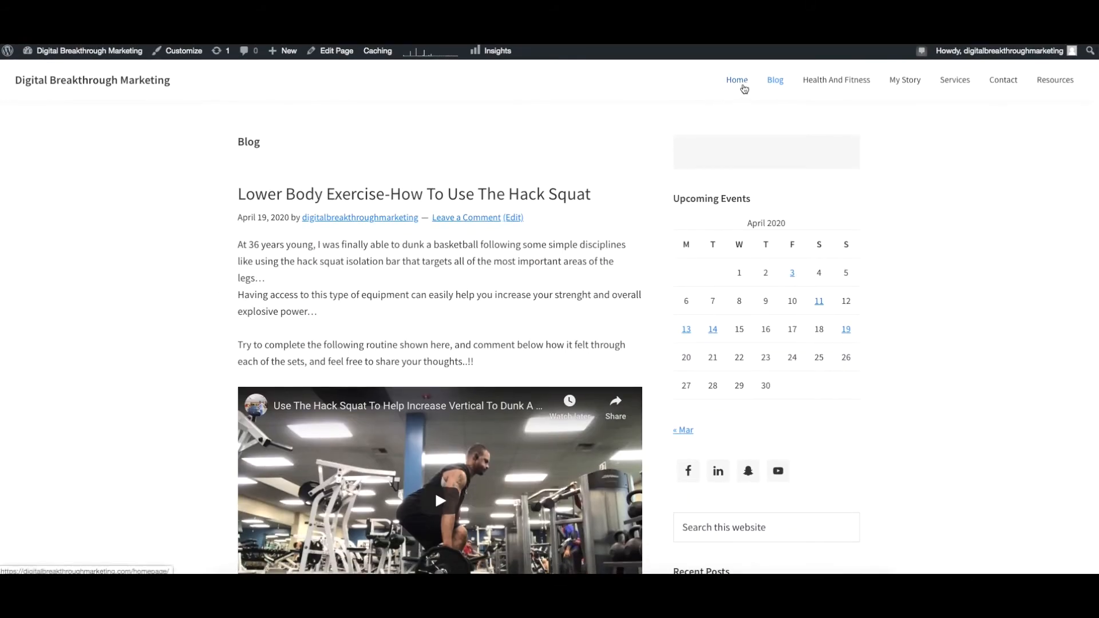
View the Home page and the site's front page, including the lead generation tips and biography sections.
left_click(736, 81)
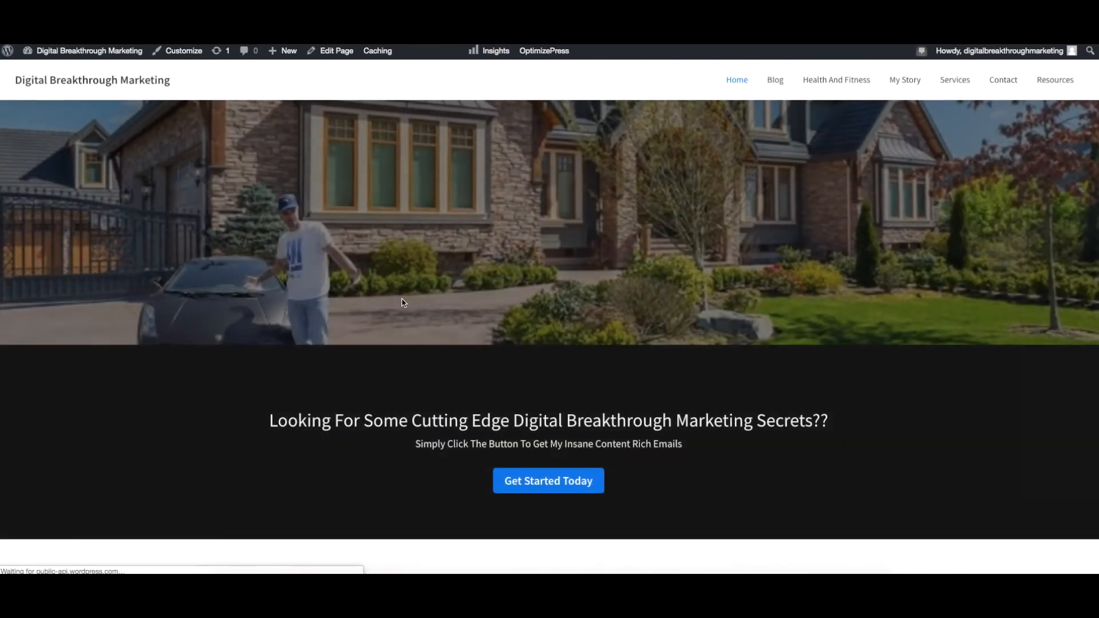
scroll(455, 360, "down", 10)
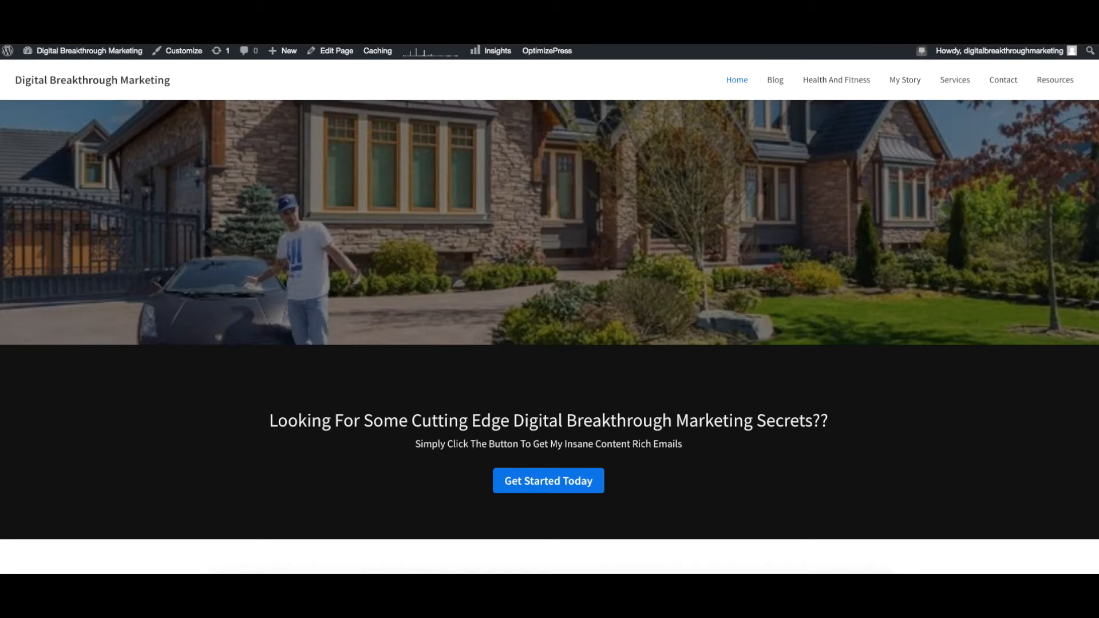
left_click(85, 87)
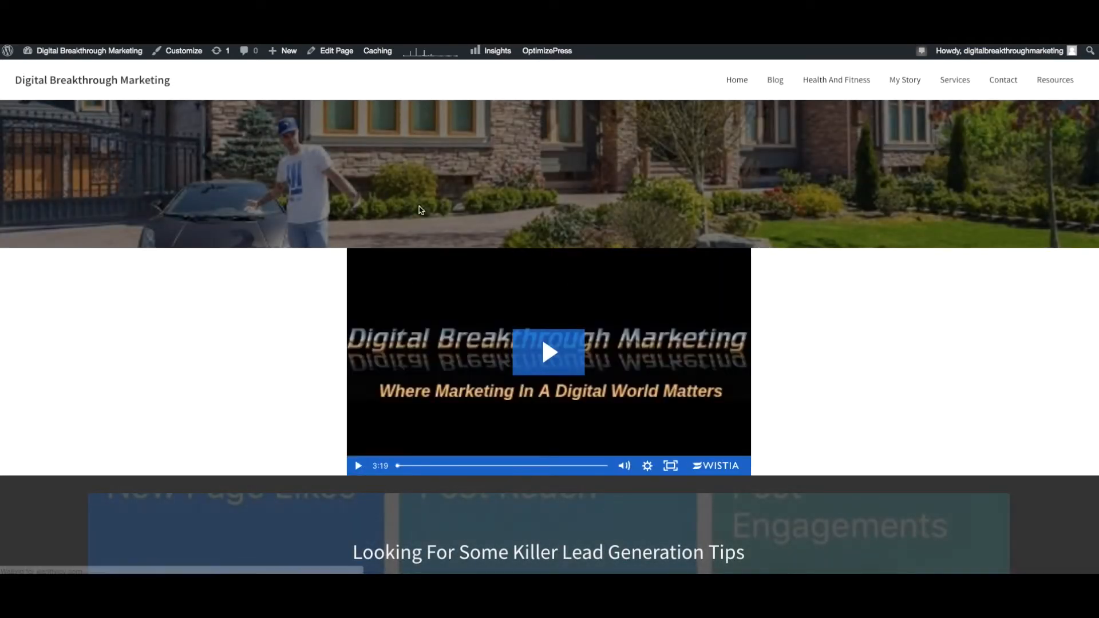
scroll(461, 290, "down", 3)
scroll(311, 275, "up", 3)
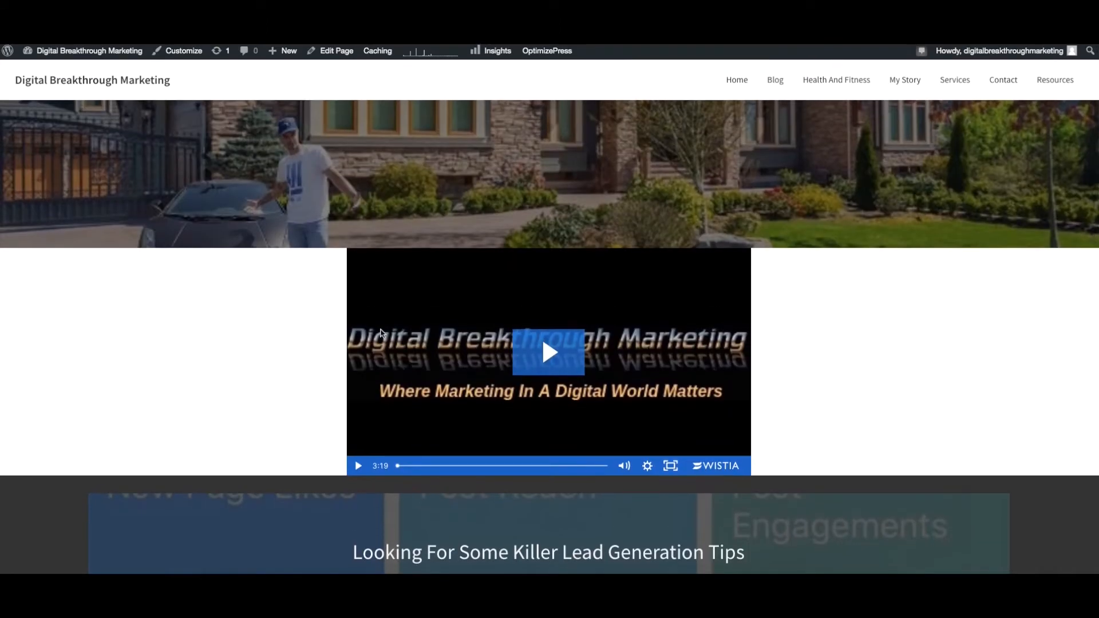
scroll(309, 387, "down", 5)
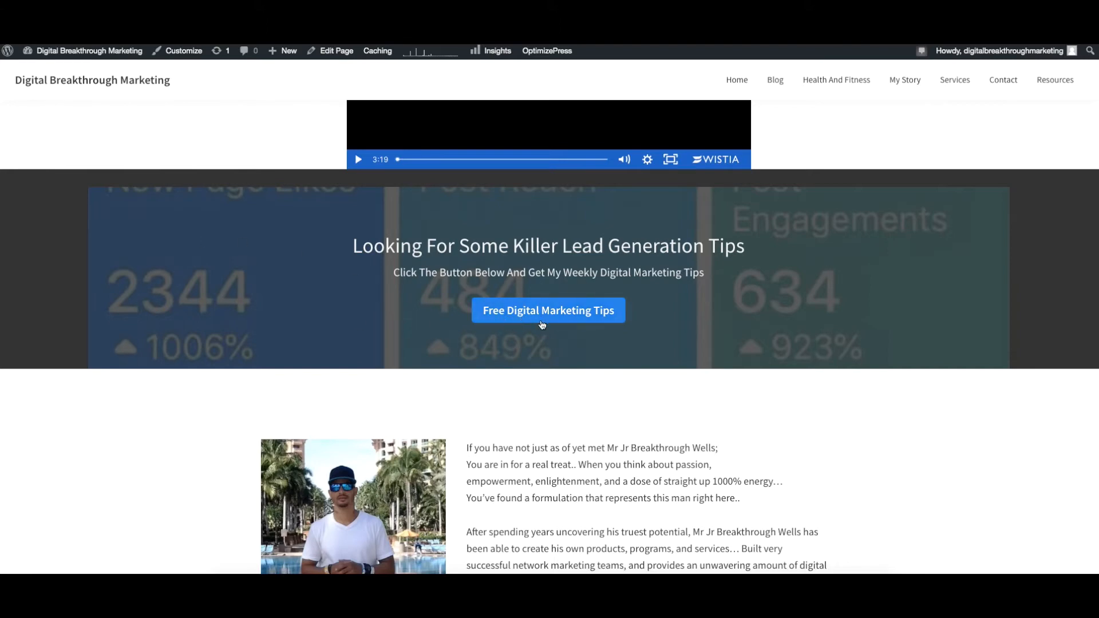
scroll(404, 268, "down", 3)
scroll(234, 314, "down", 2)
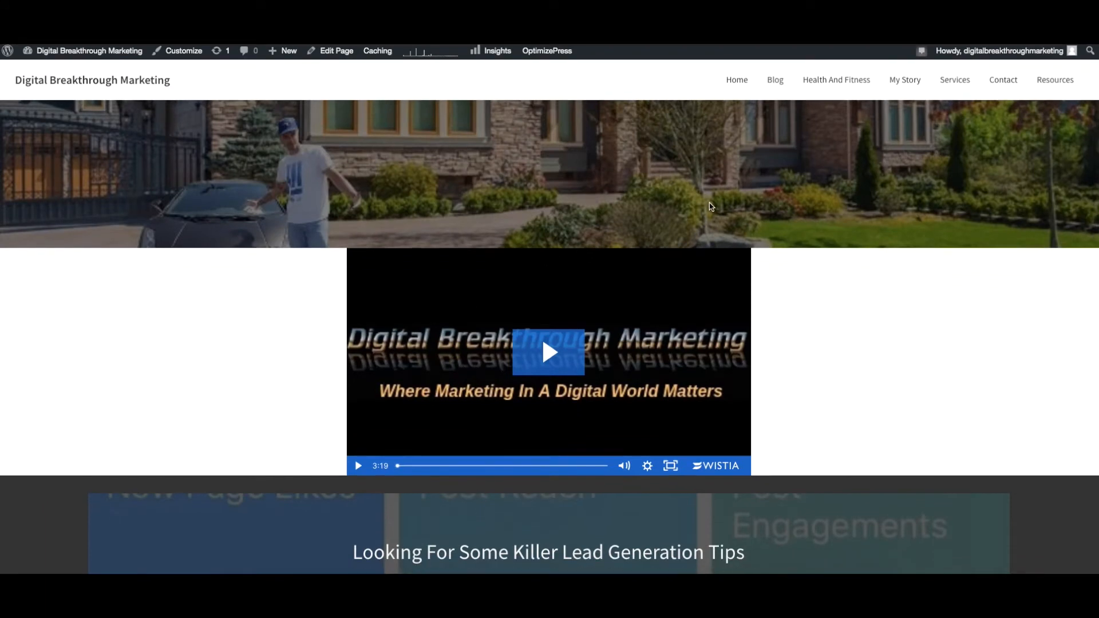
Open the Fitness category under Health And Fitness and look through its posts down to the 5 Day Boot-Camp section.
mouse_move(850, 84)
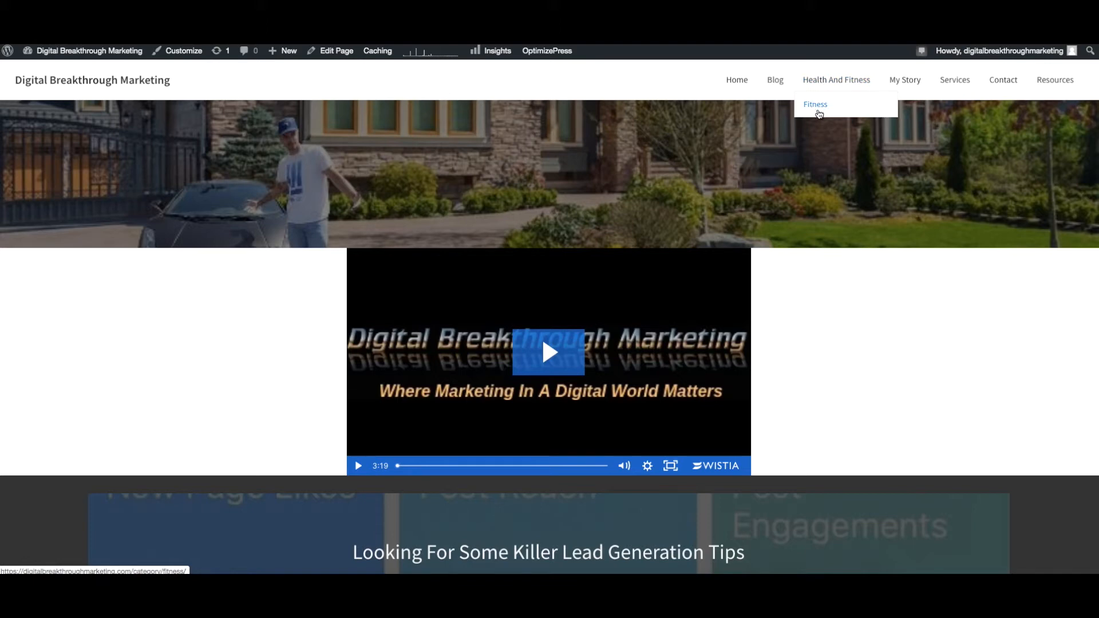
left_click(817, 110)
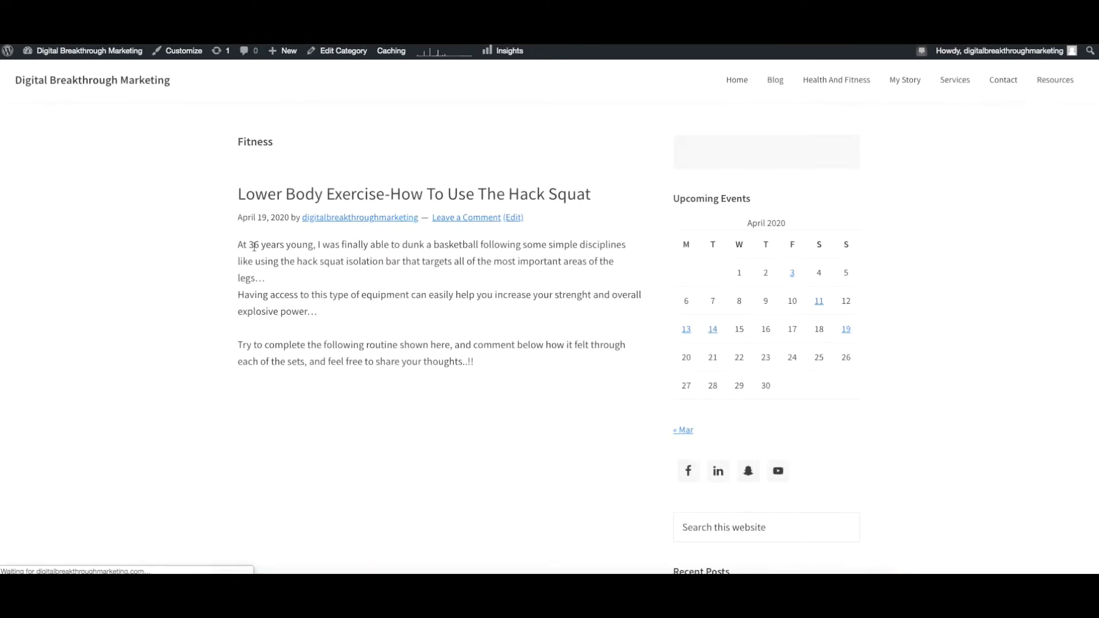
scroll(229, 194, "down", 5)
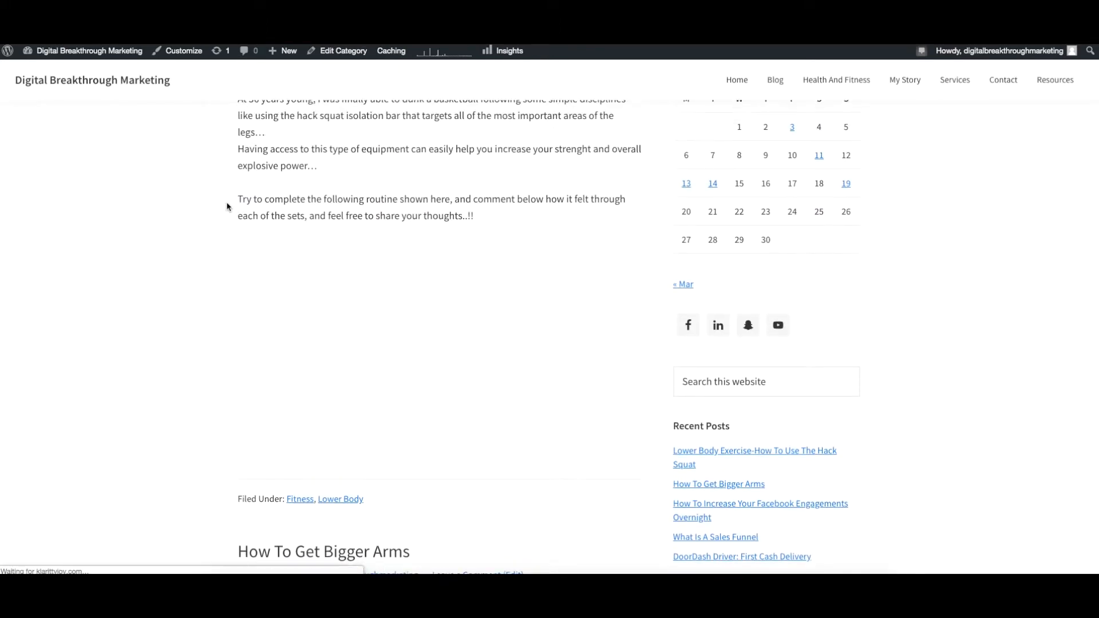
scroll(227, 207, "up", 5)
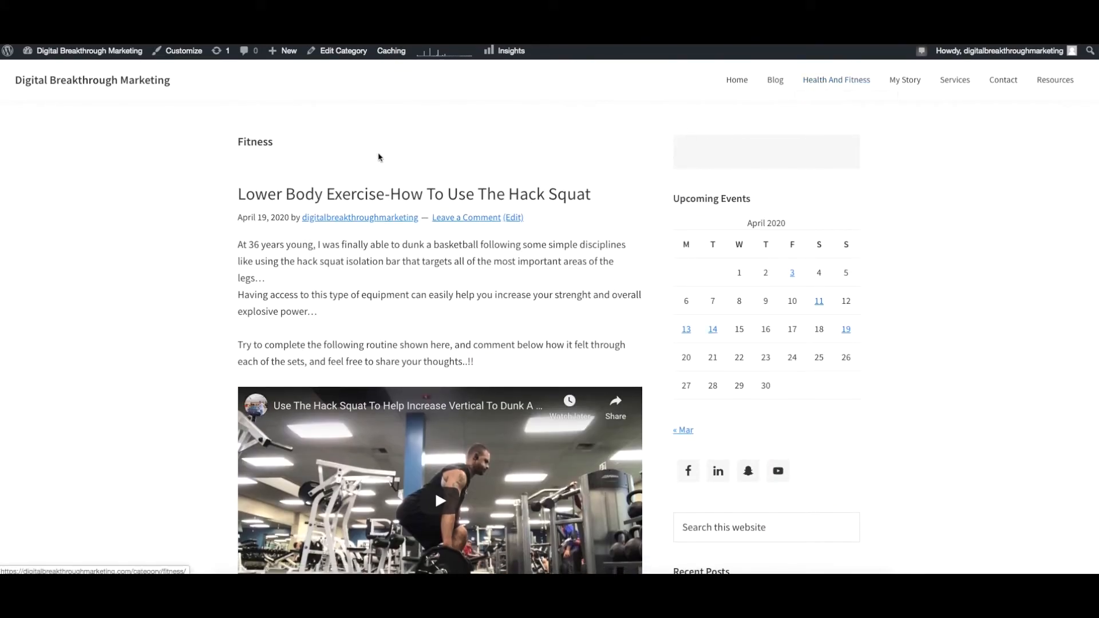
scroll(227, 219, "down", 3)
scroll(247, 235, "down", 15)
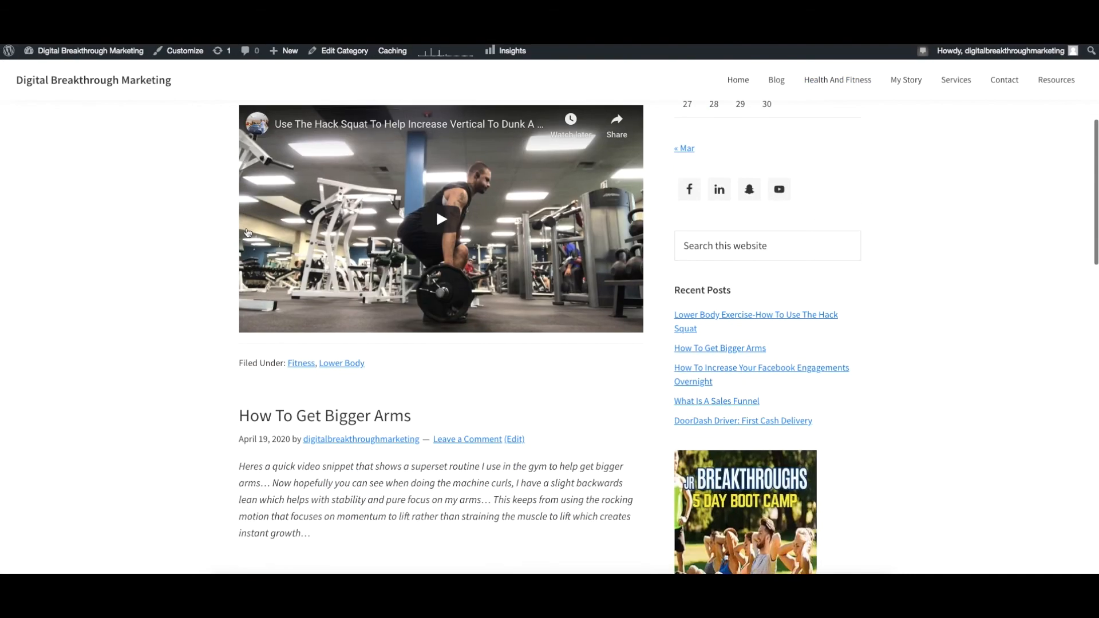
scroll(241, 235, "down", 13)
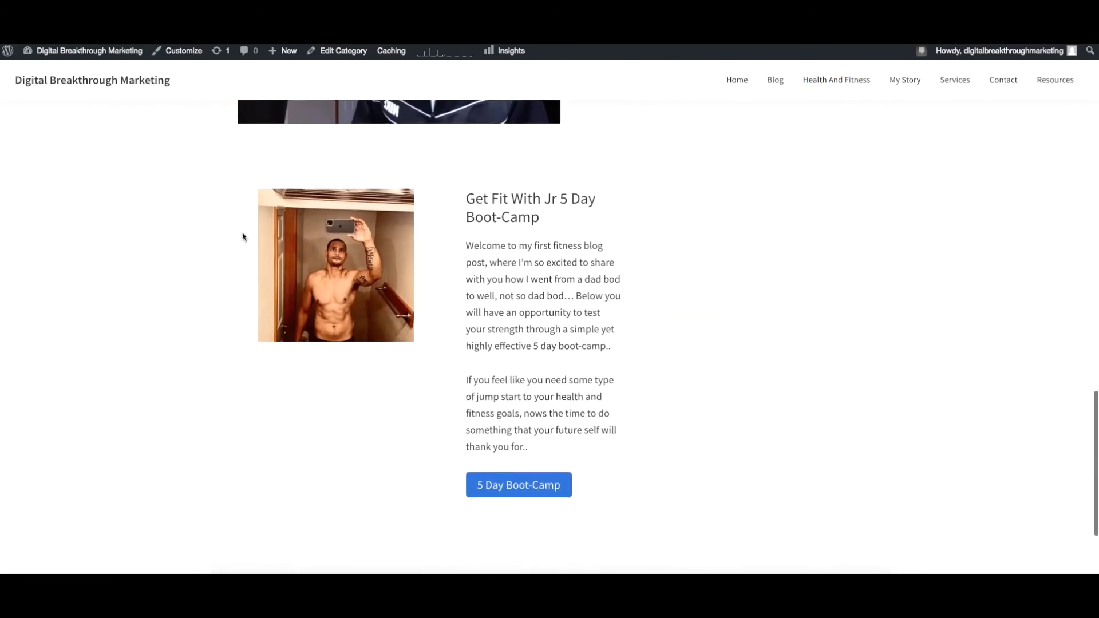
scroll(248, 238, "up", 10)
scroll(253, 239, "up", 17)
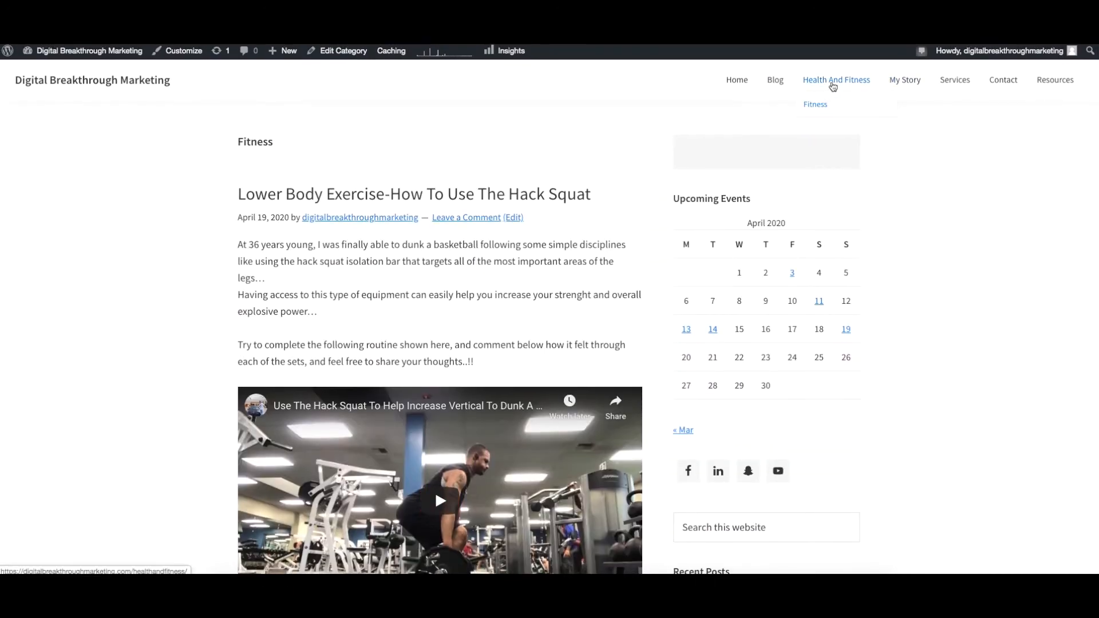
Open the Health And Fitness page and examine its in-home workout and UpperBody Tips & Exercises sections.
left_click(833, 86)
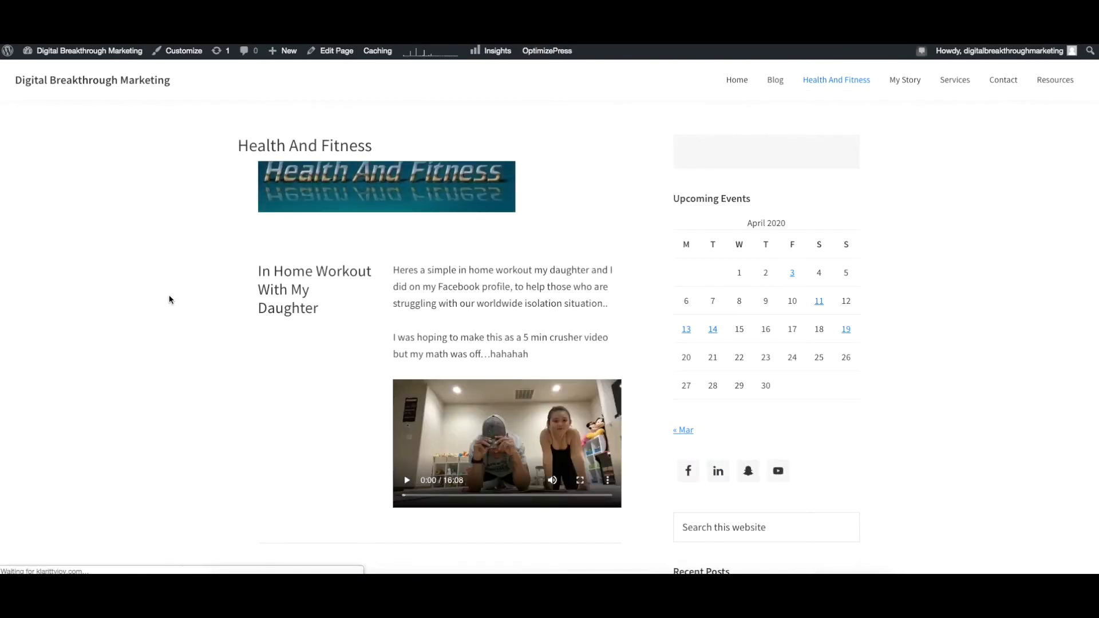
scroll(353, 340, "down", 4)
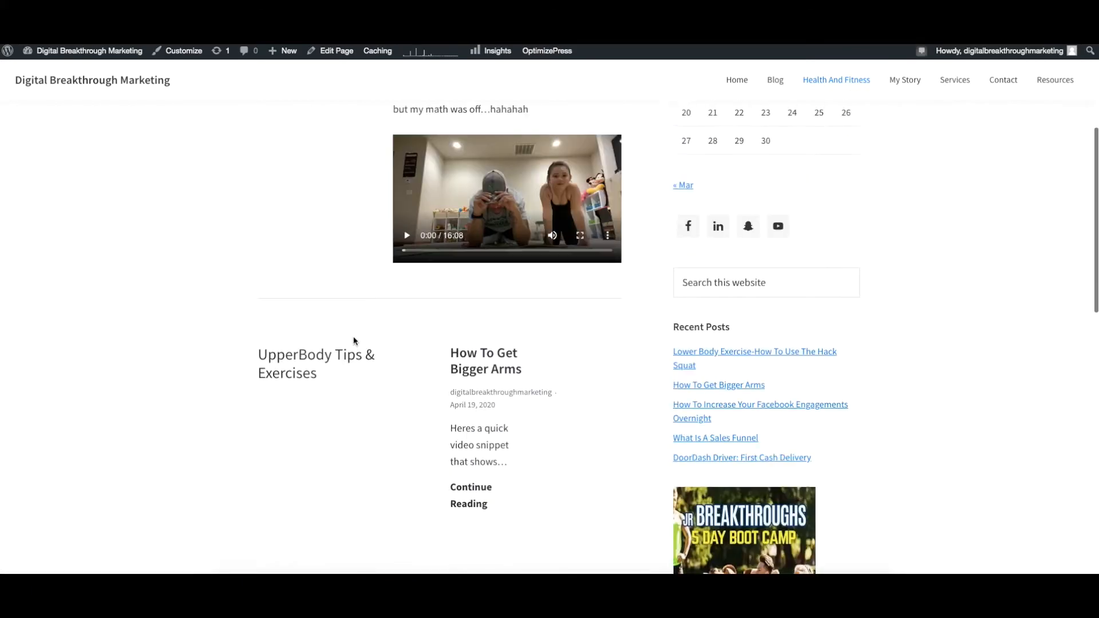
scroll(193, 362, "down", 2)
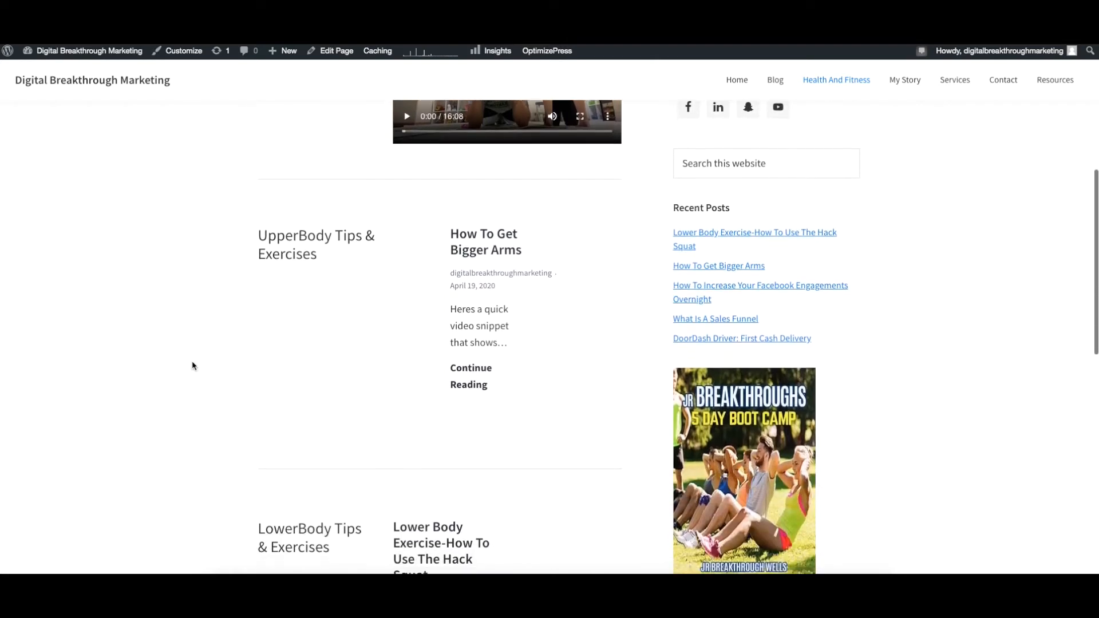
left_click_drag(255, 236, 317, 253)
scroll(311, 304, "up", 1)
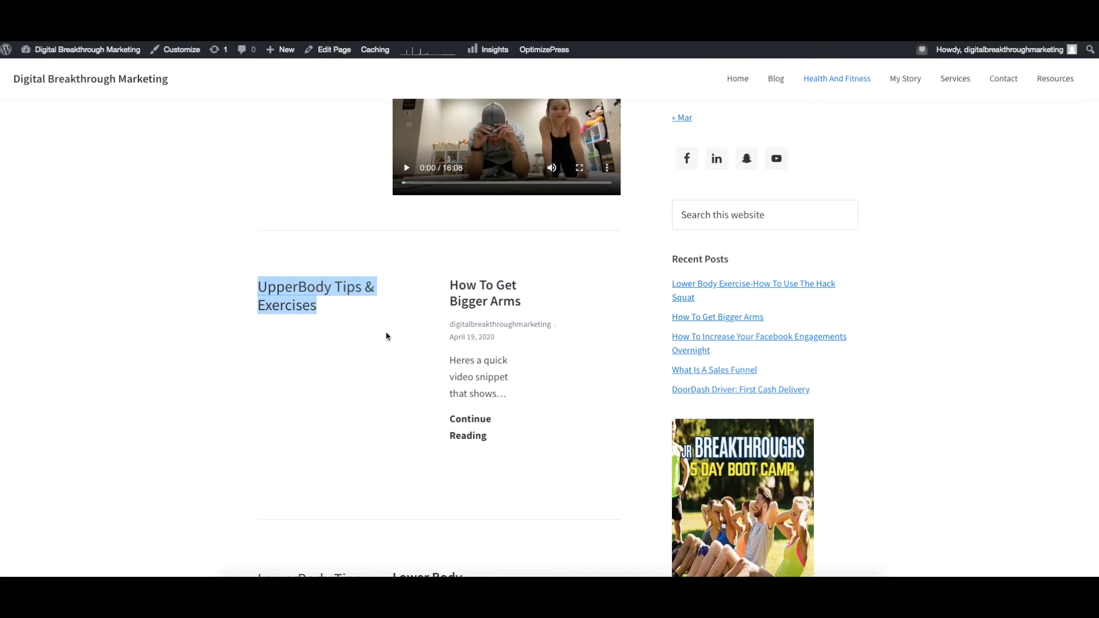
scroll(391, 338, "up", 1)
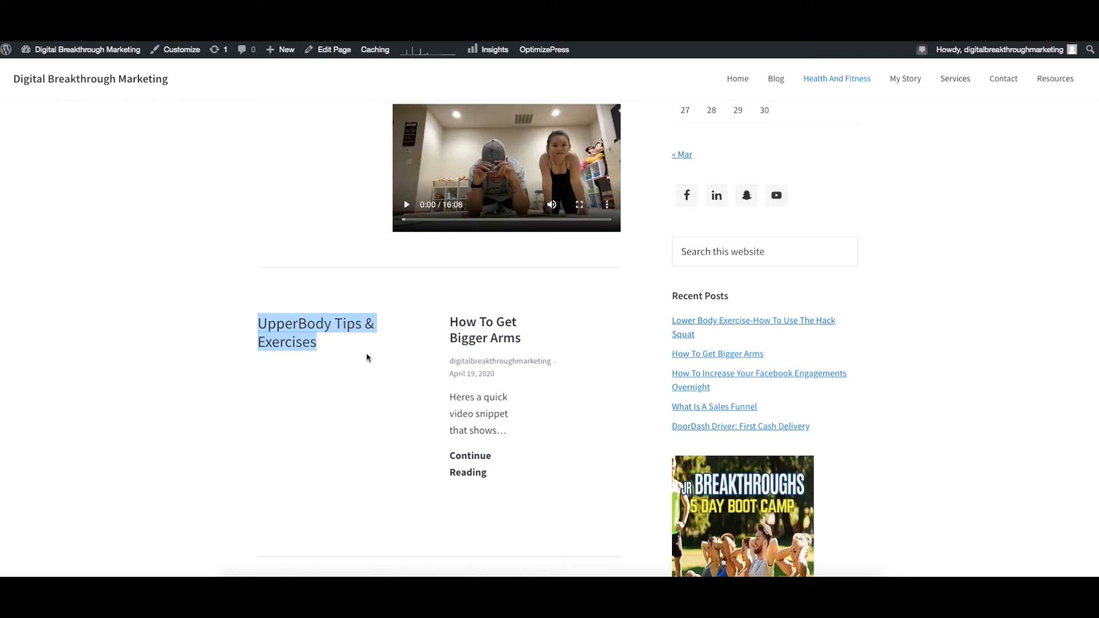
scroll(366, 357, "down", 1)
scroll(350, 375, "up", 6)
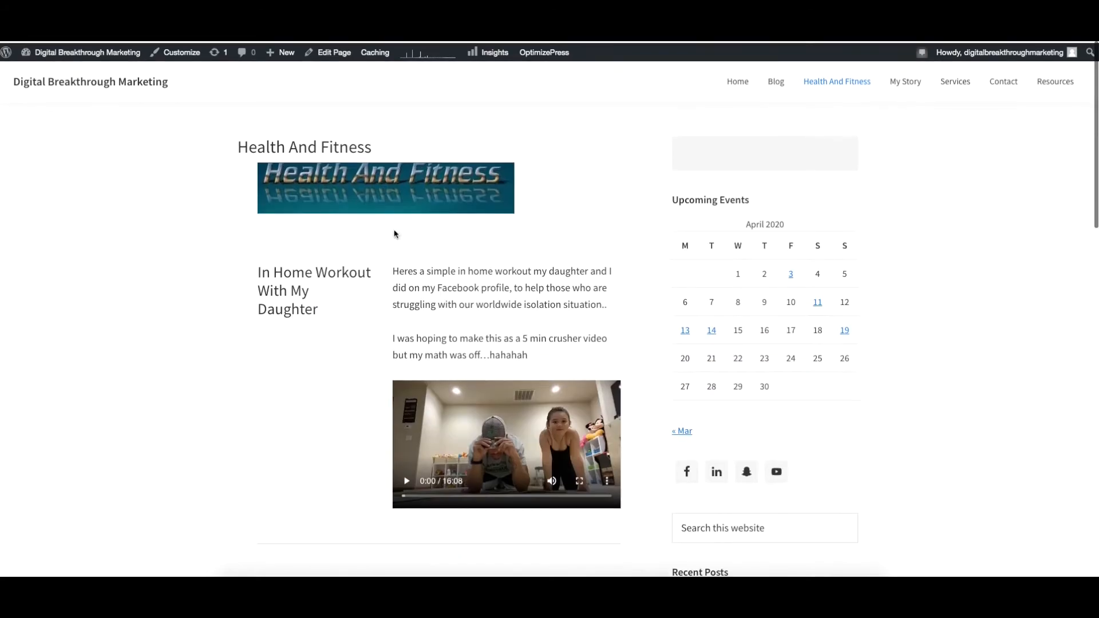
Examine the Health And Fitness page from its title through the UpperBody, LowerBody and PlyoMetrics Tips & Exercises sections.
left_click_drag(236, 145, 387, 145)
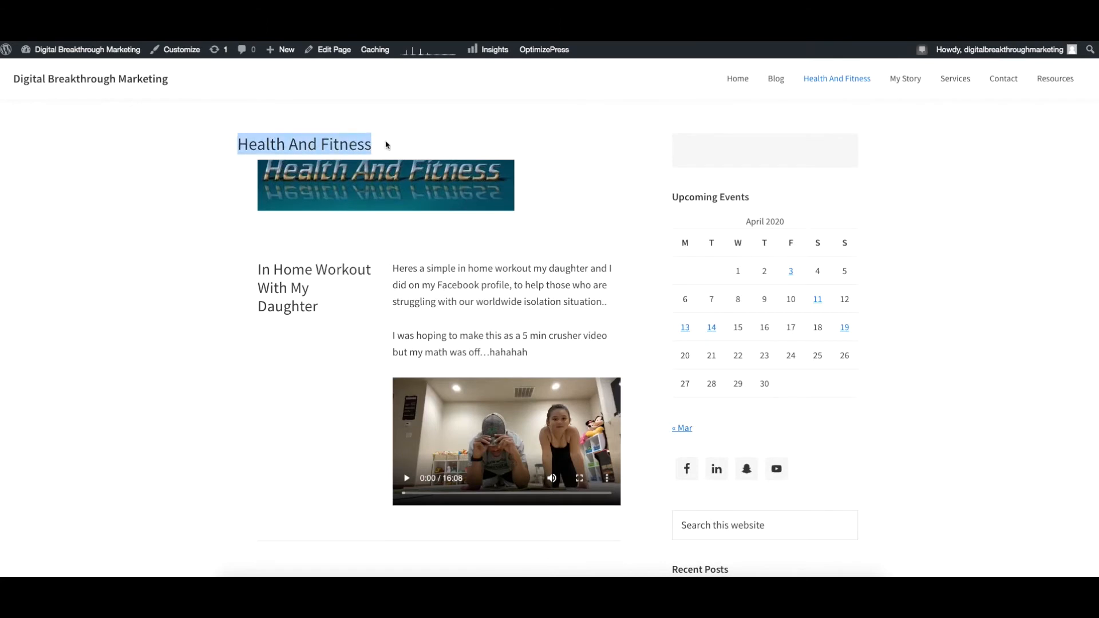
scroll(294, 336, "down", 5)
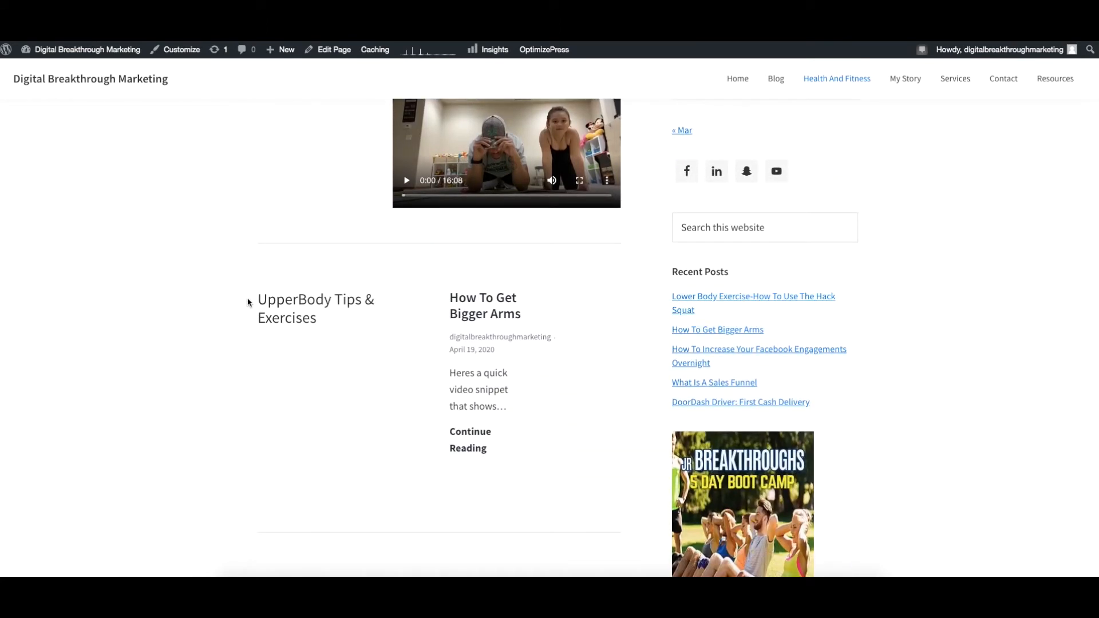
mouse_move(247, 300)
left_mouse_down()
mouse_move(342, 300)
mouse_move(255, 297)
left_mouse_up()
scroll(337, 341, "down", 6)
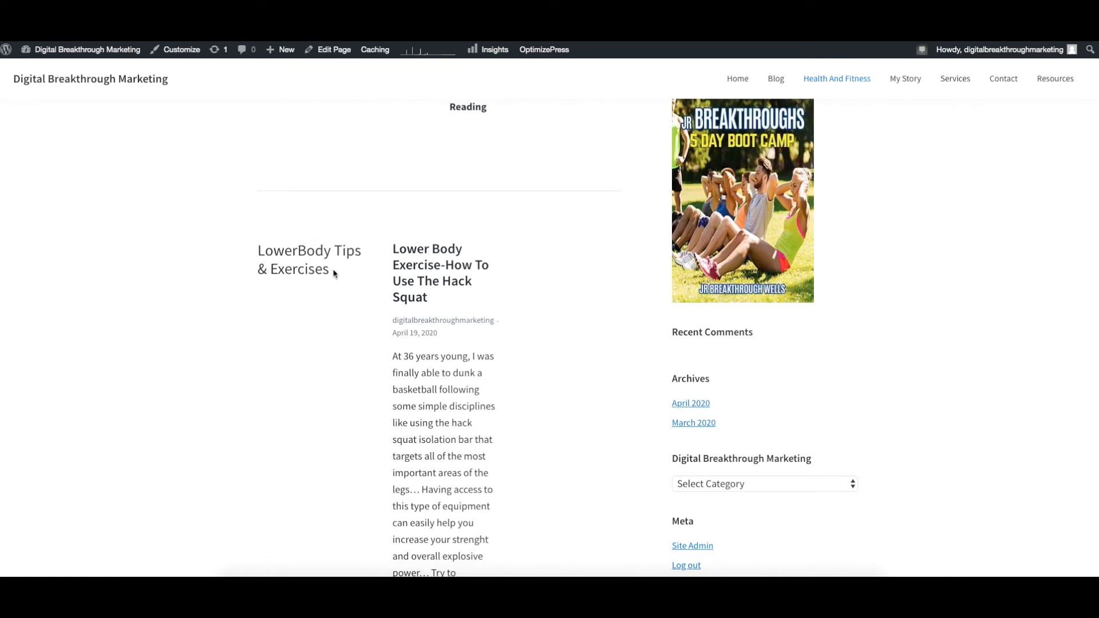
scroll(335, 274, "down", 6)
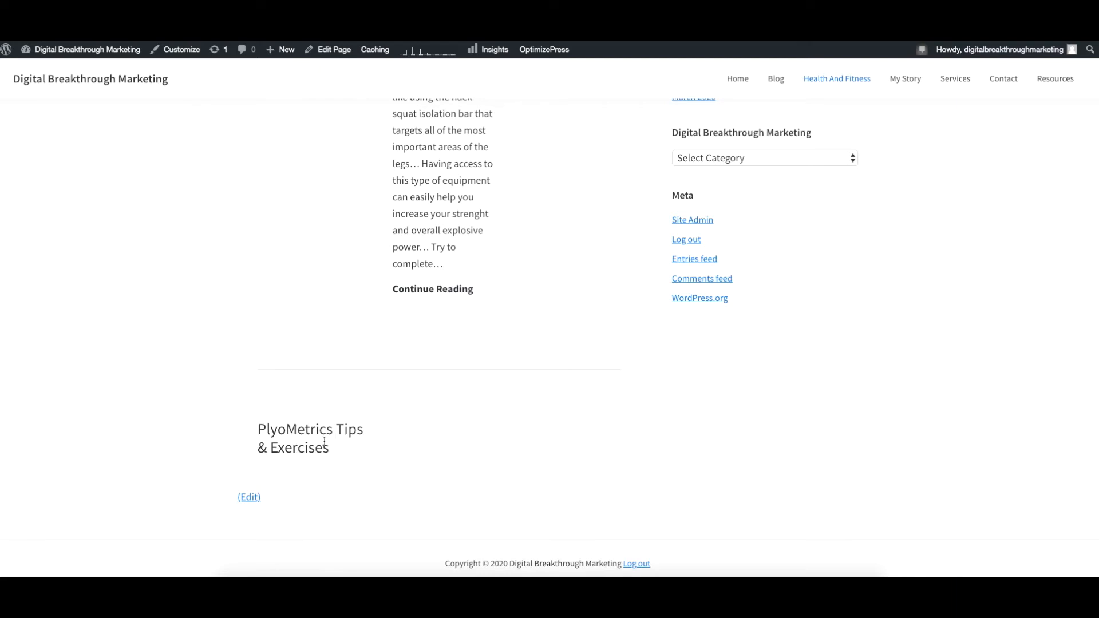
Open the Health And Fitness page for editing and go to the empty area below the PlyoMetrics section.
left_click(329, 52)
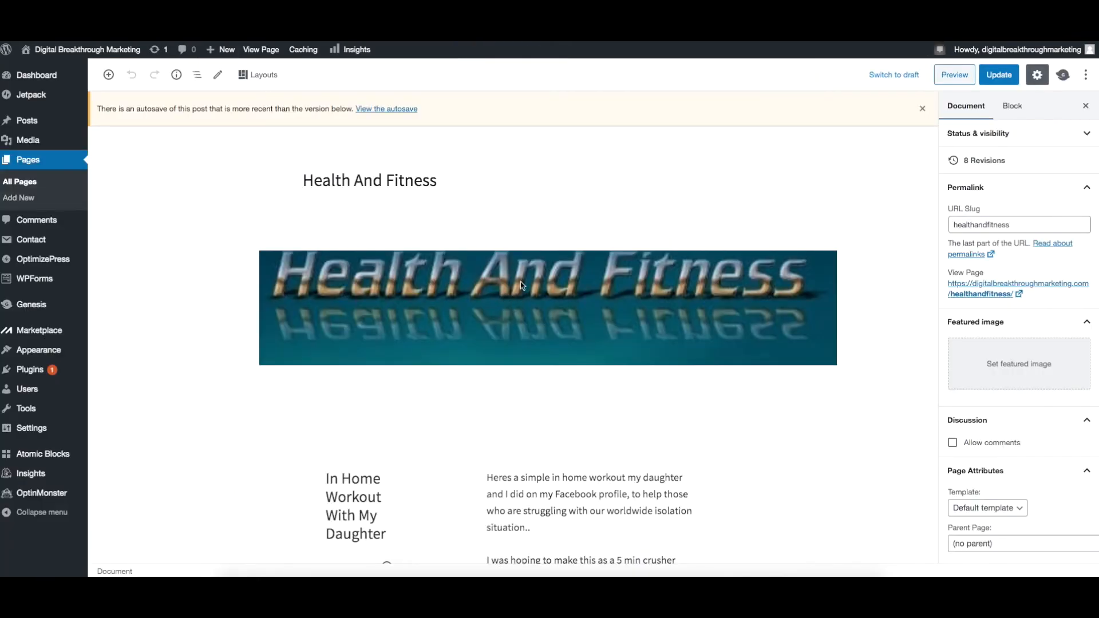
scroll(557, 310, "down", 5)
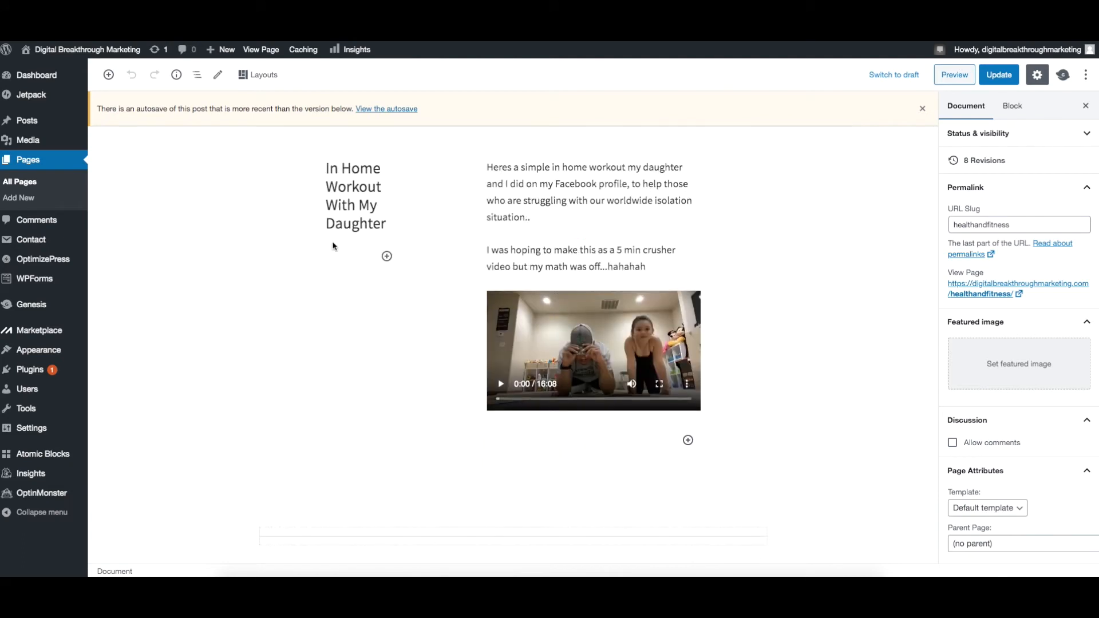
scroll(465, 386, "down", 4)
scroll(447, 386, "down", 14)
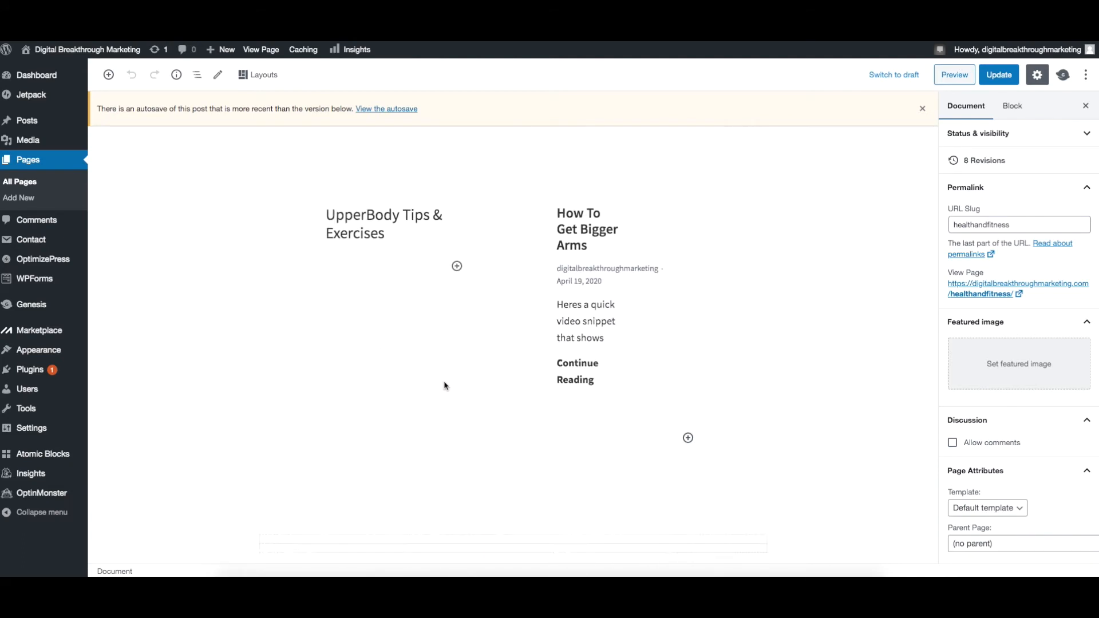
scroll(443, 377, "down", 6)
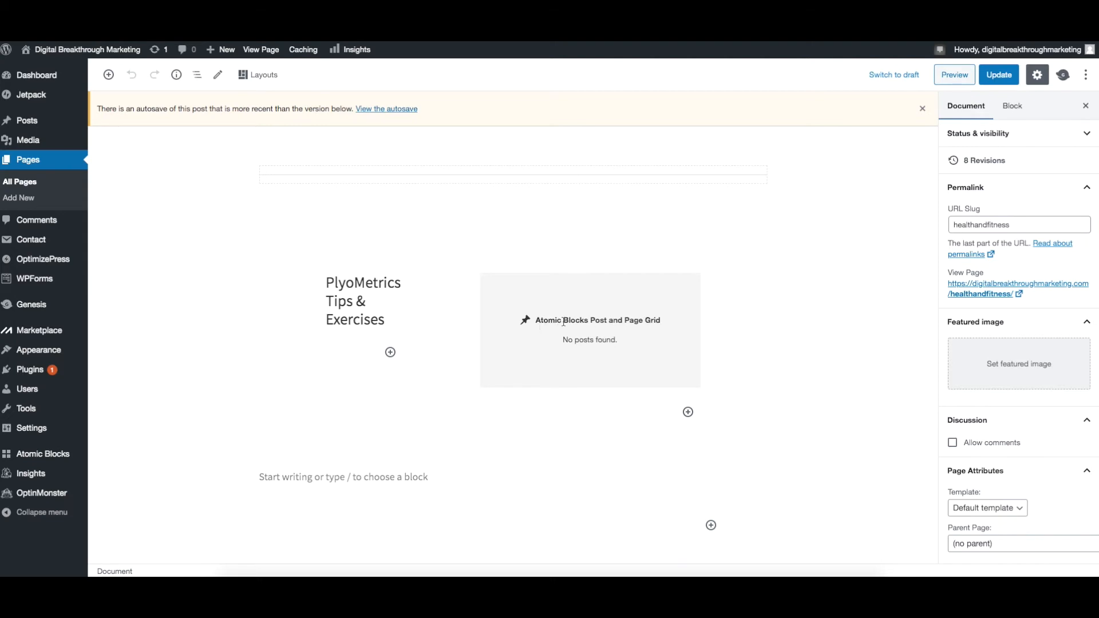
scroll(501, 377, "down", 3)
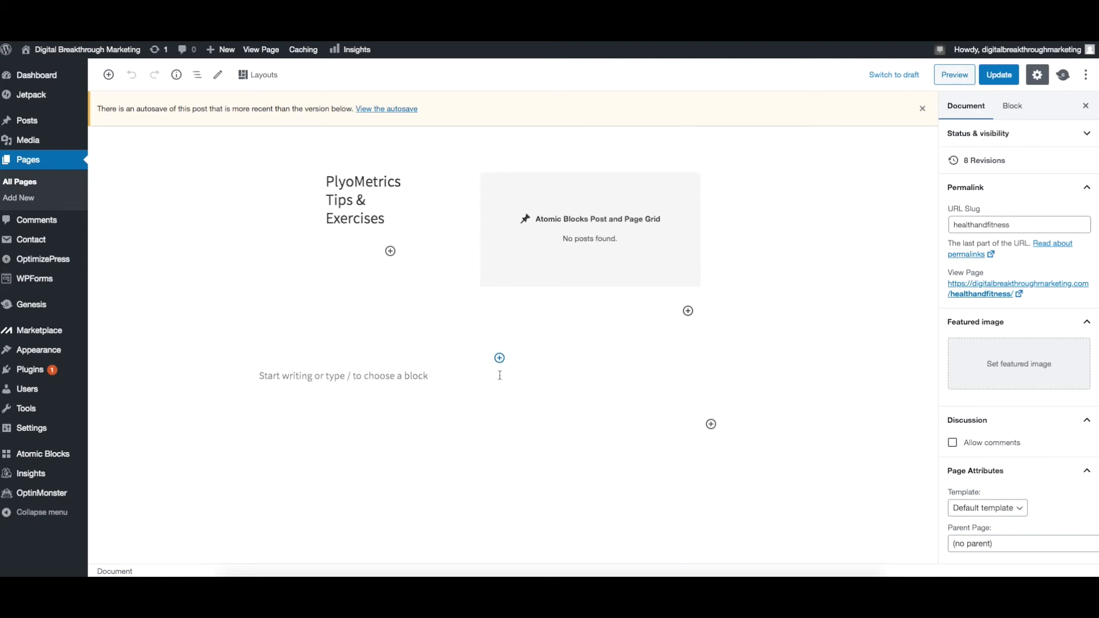
Search the block library for "atom" and locate the AB Post and Page Grid block.
left_click(711, 421)
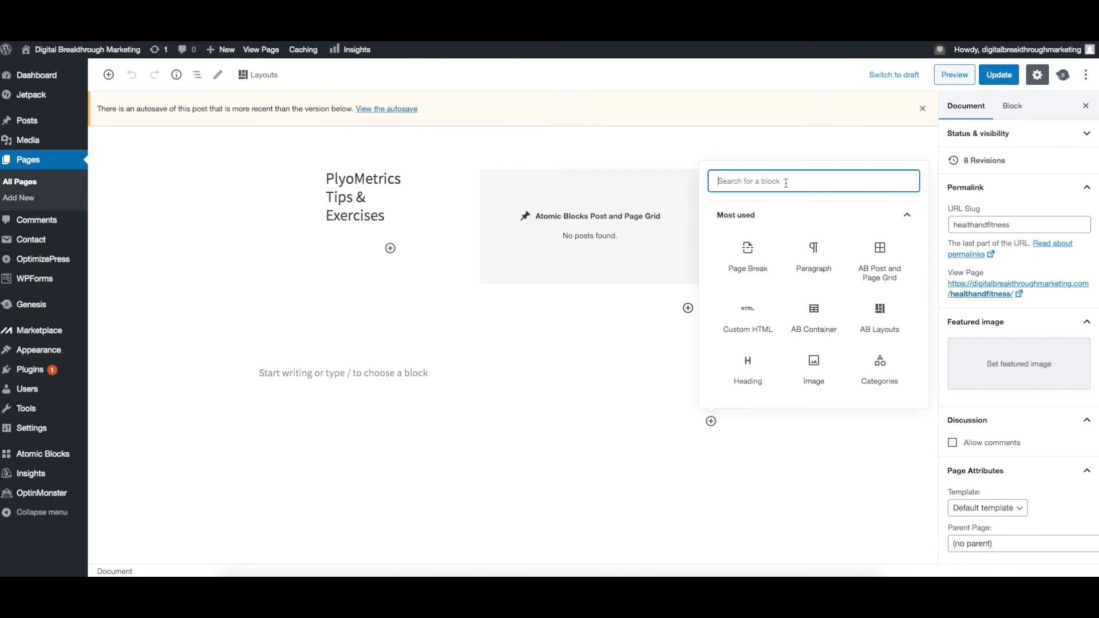
type("atom")
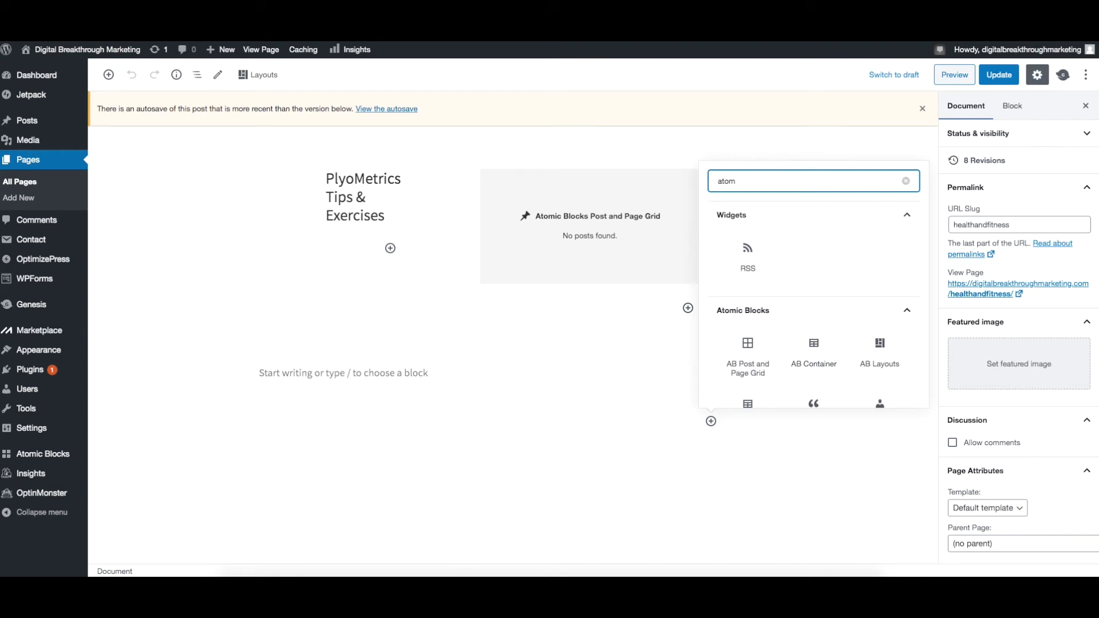
scroll(737, 328, "down", 1)
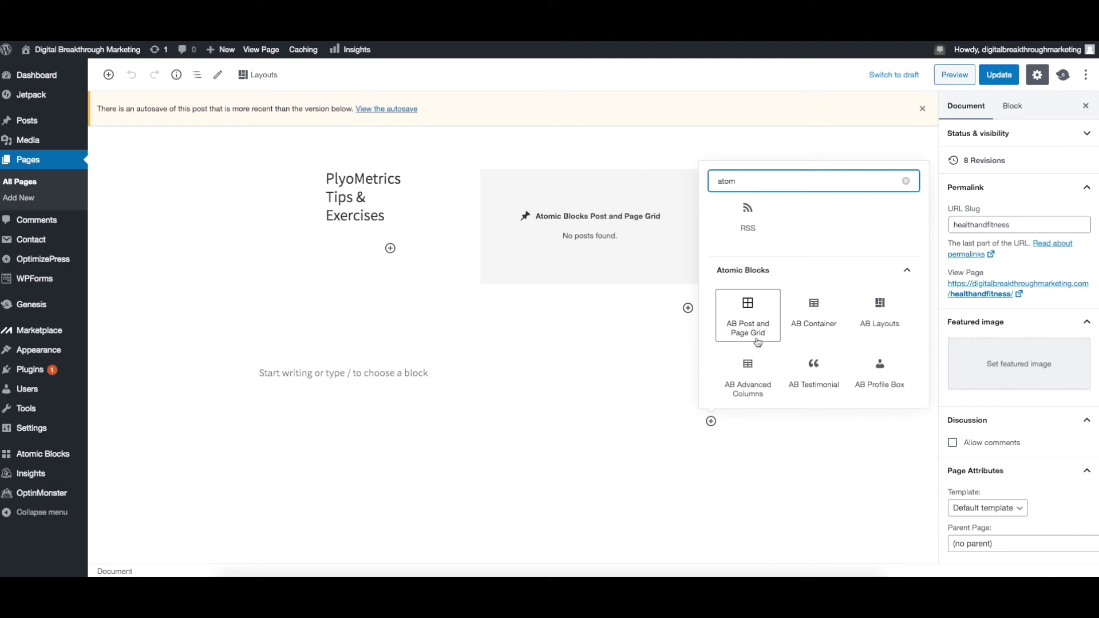
left_click(628, 335)
Select the Post and Page Grid beside the PlyoMetrics Tips & Exercises heading and set its content type to Post.
left_click(609, 232)
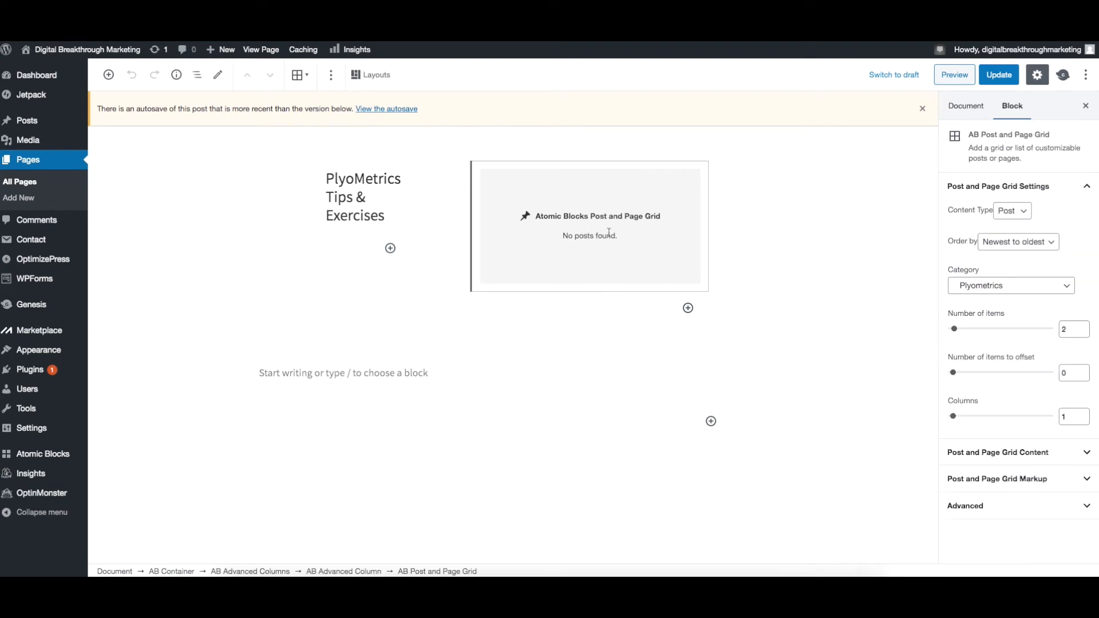
scroll(278, 264, "up", 2)
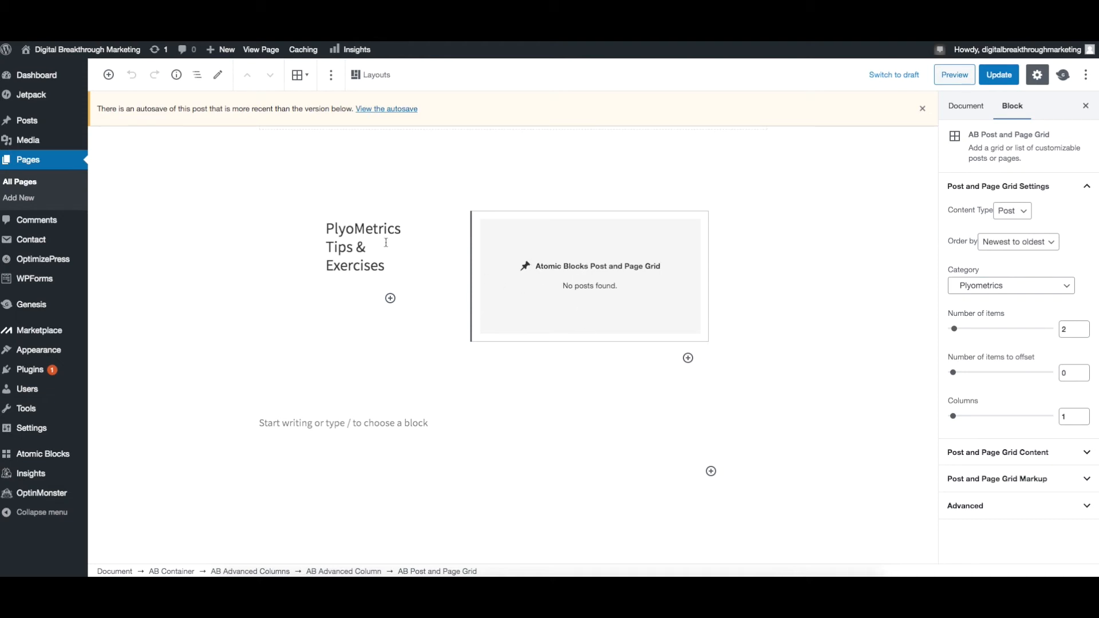
left_click_drag(326, 230, 398, 270)
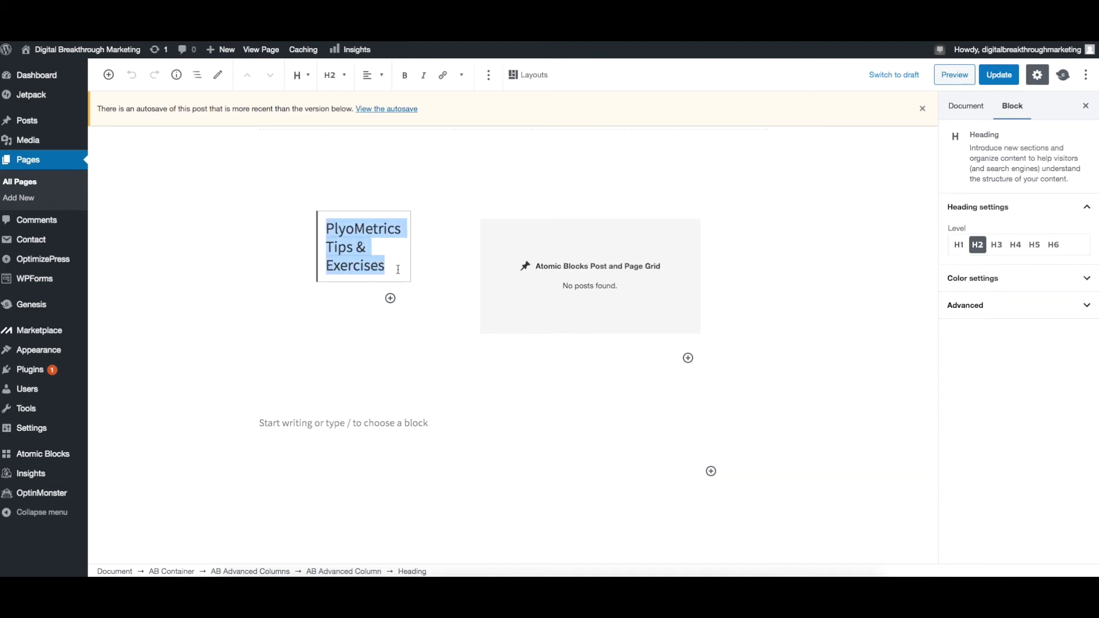
left_click(594, 276)
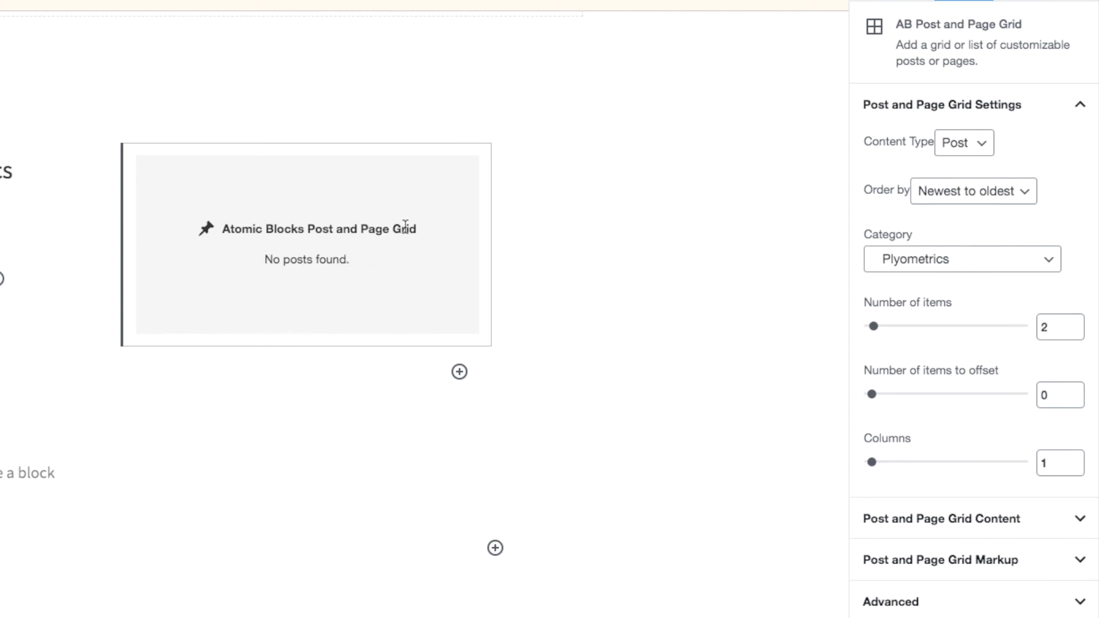
left_click(981, 144)
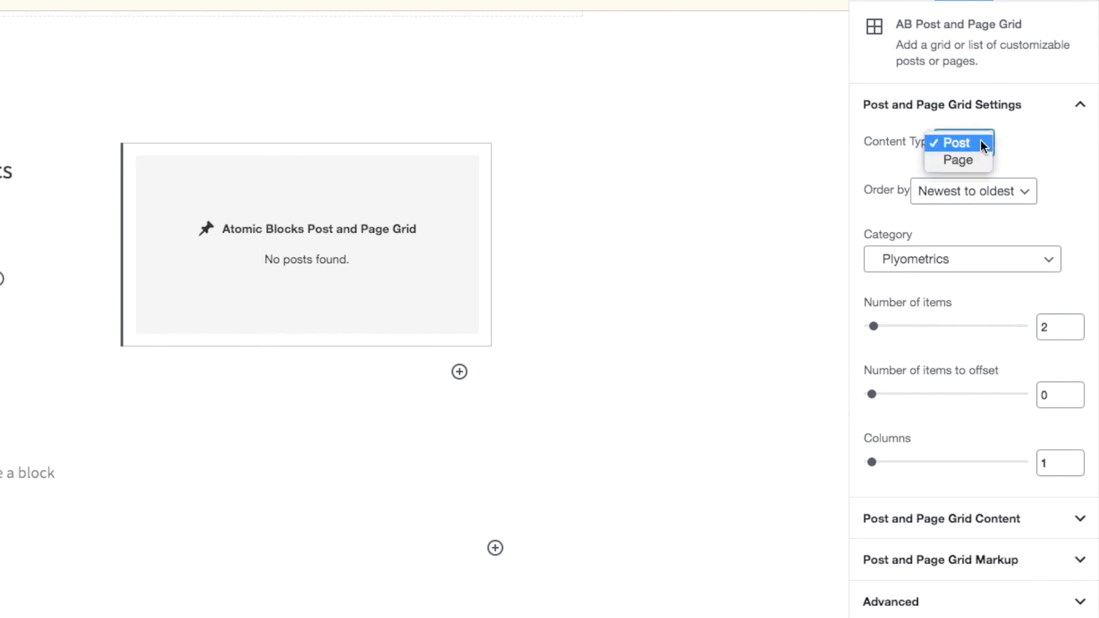
left_click(980, 143)
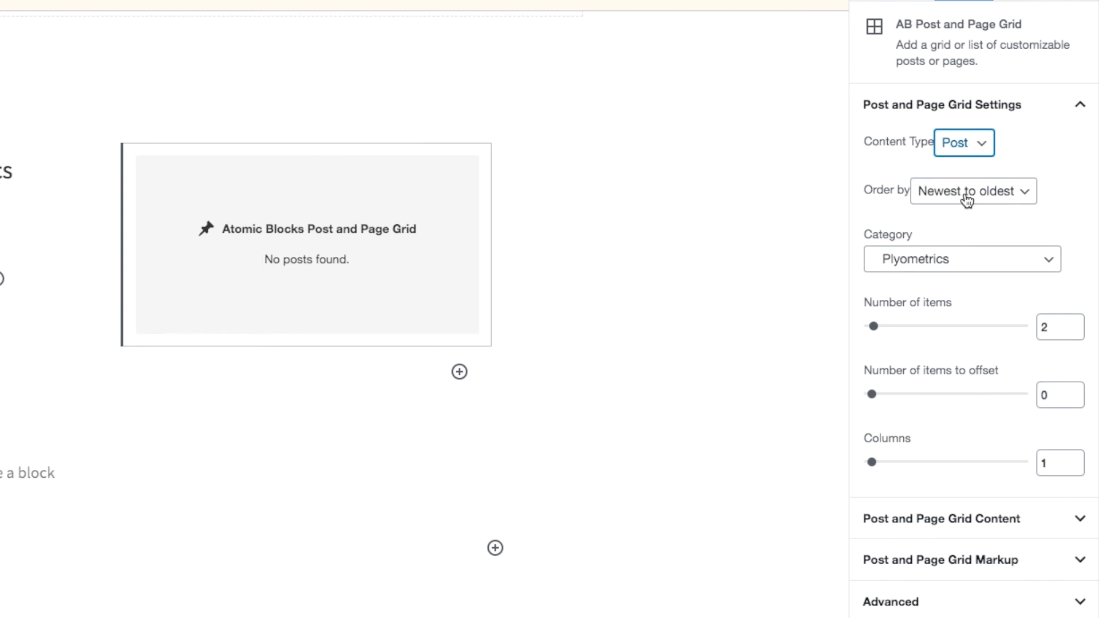
Set the category of the PlyoMetrics section's Post and Page Grid to Plyometrics.
left_click_drag(865, 235, 919, 232)
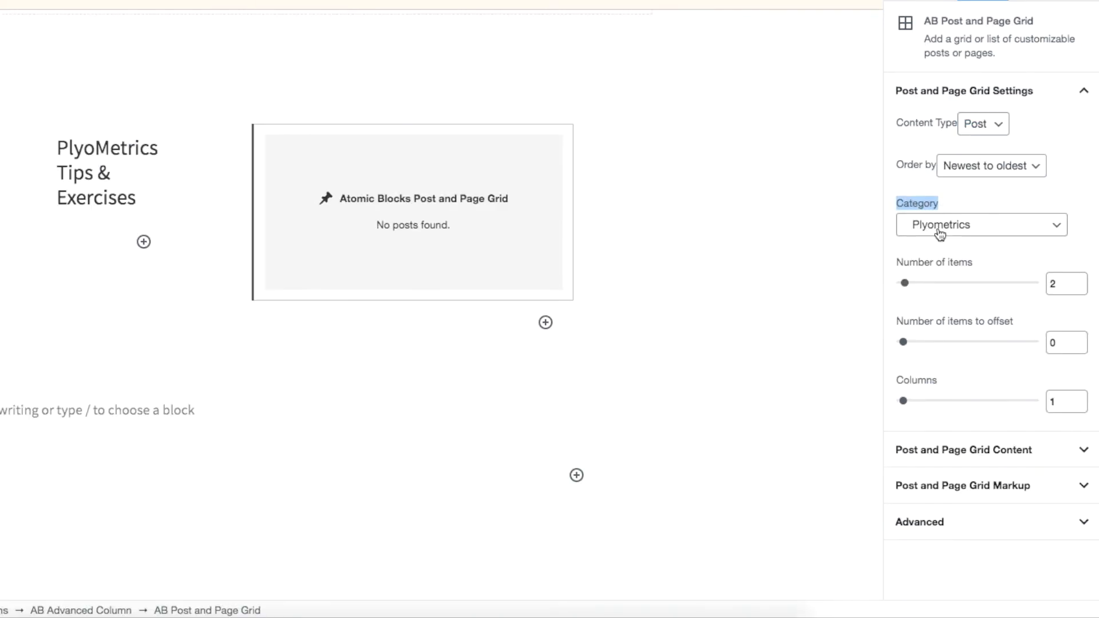
left_click(65, 141)
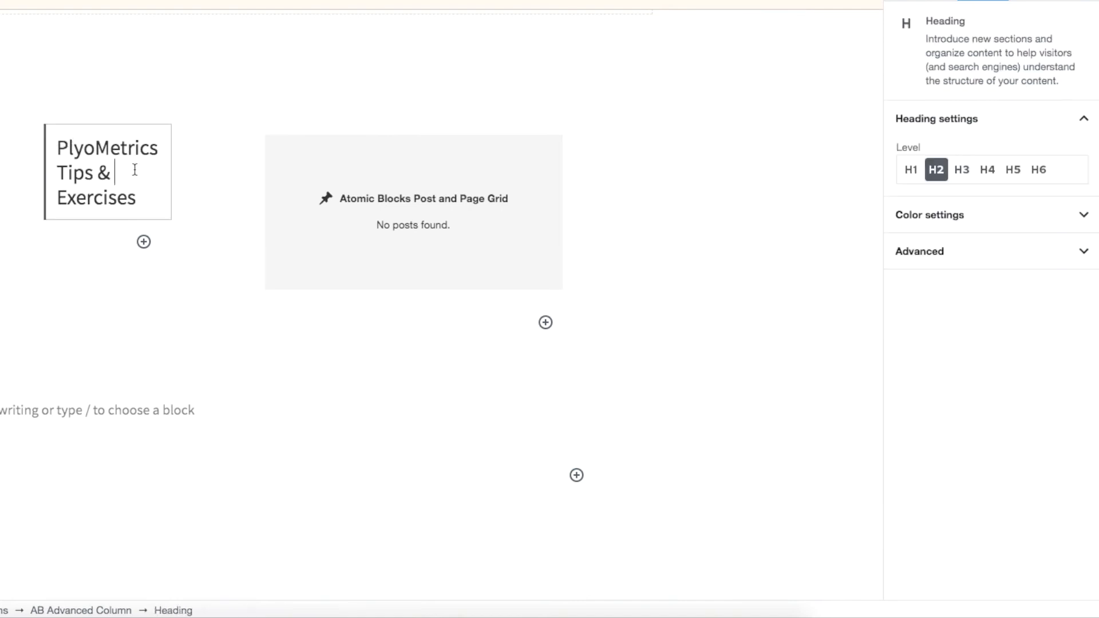
left_click(446, 216)
left_click(1022, 224)
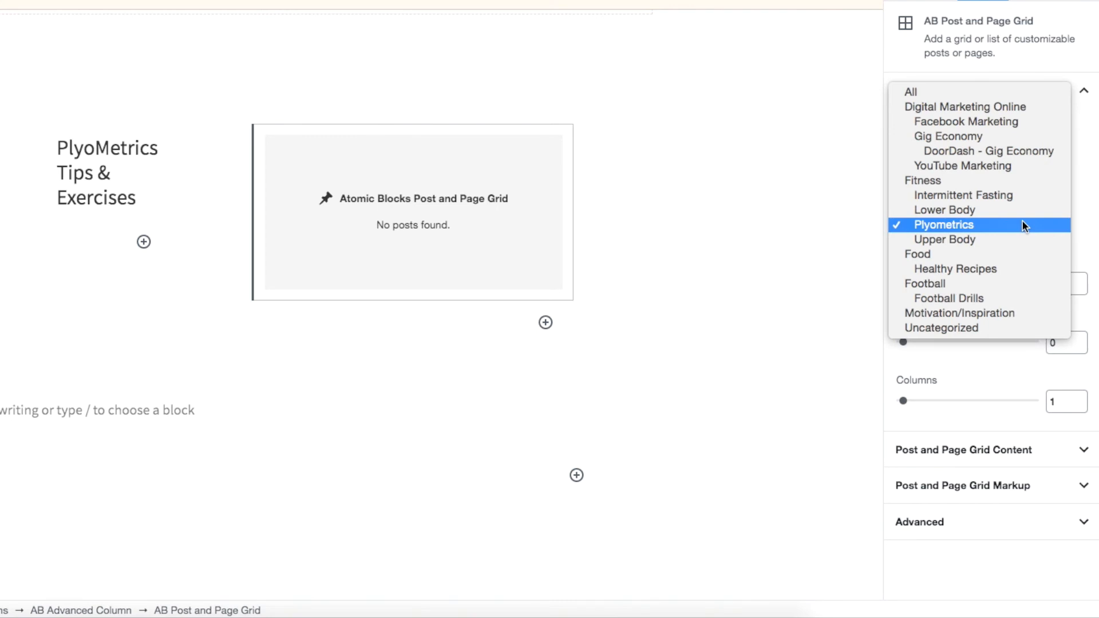
left_click(1022, 225)
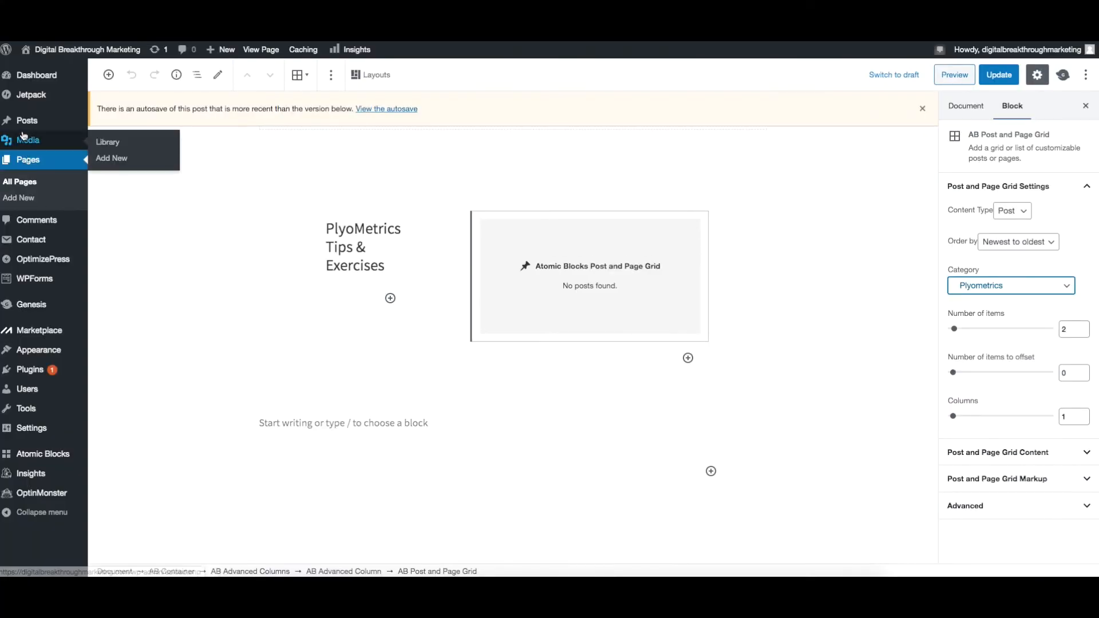
Create a new post titled "Plyometrics Tips To Increase Your Vertical" with an intro paragraph on using plyometrics to jump higher and run faster.
mouse_move(23, 126)
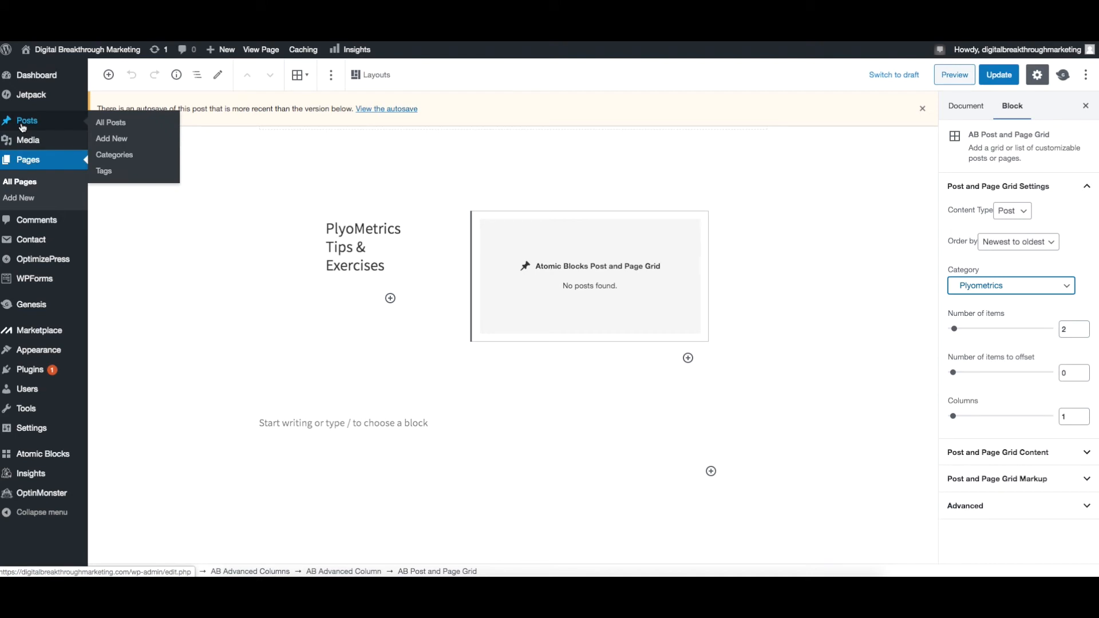
left_click(111, 139)
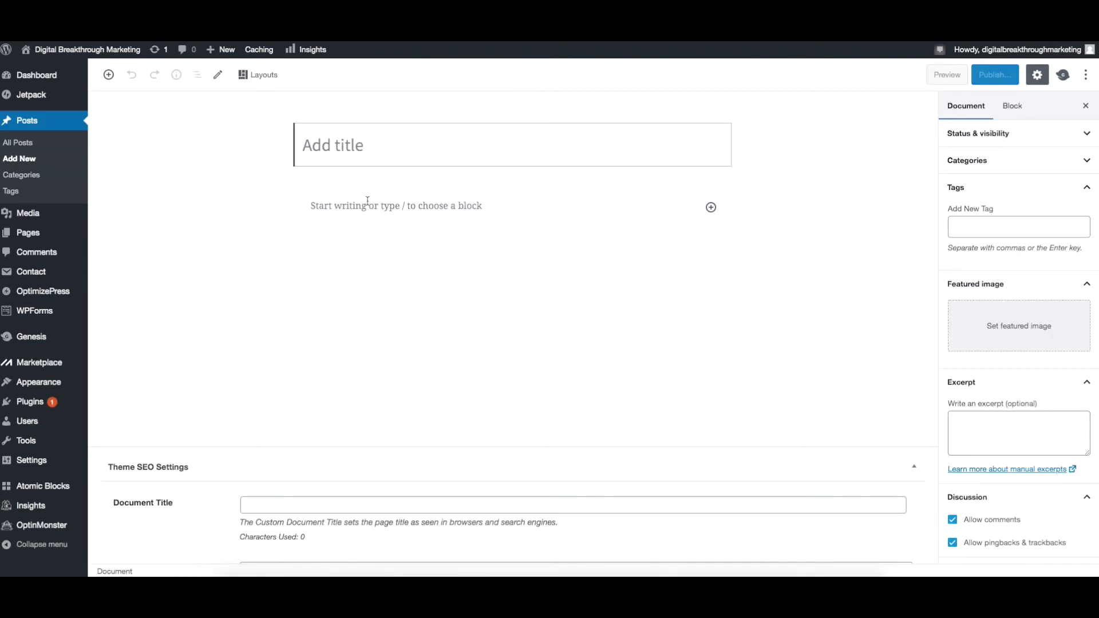
left_click(414, 148)
type("Plyometrics Tips To Increase Your Vertical Ever wanted to jump higher, or maybe even run faster... if you use plyometrics inside of your workouts, you will easily be able to kill two birds with one stone by increasing your vertical as well as your speed, adding these simple plyometric tips listed below...")
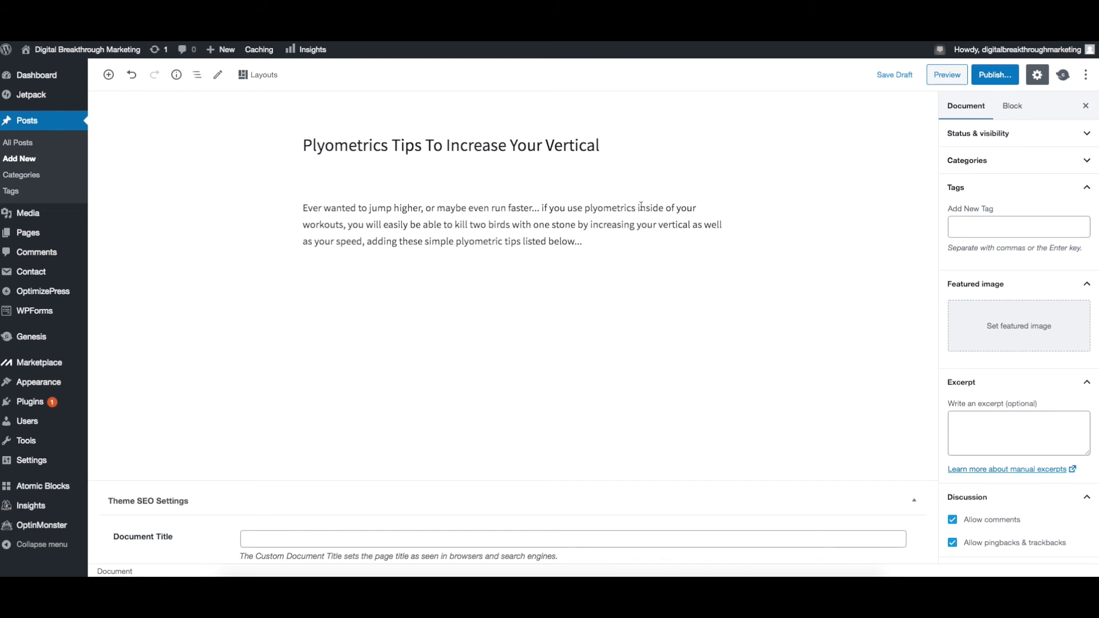
Assign the new post to the Plyometrics category under Fitness.
left_click(1035, 153)
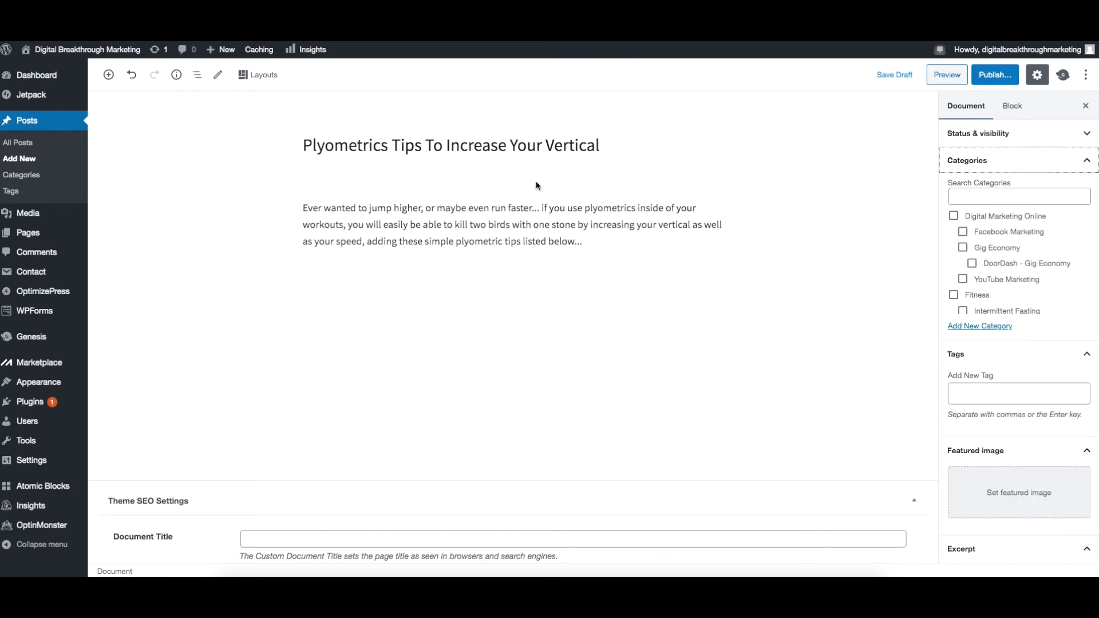
left_click(1011, 166)
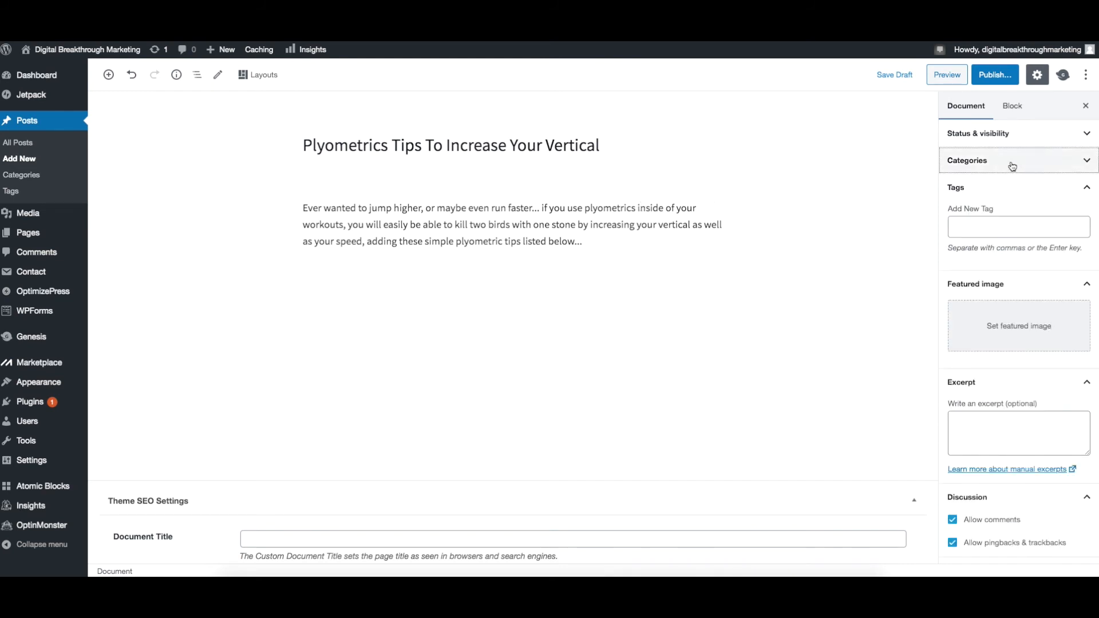
left_click(1012, 166)
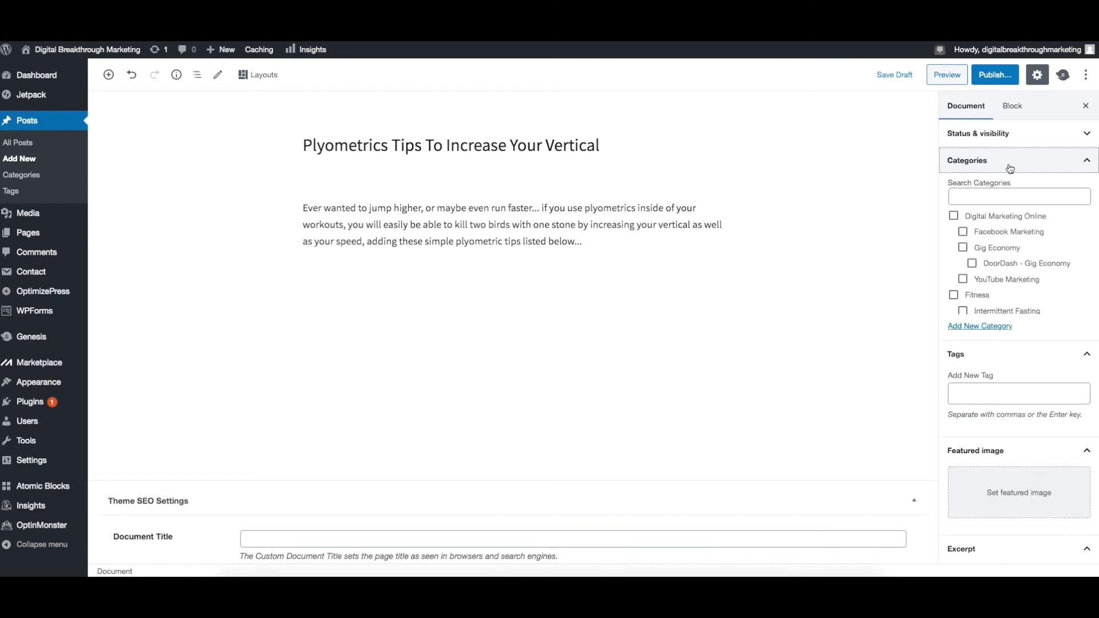
scroll(985, 263, "down", 3)
scroll(985, 264, "down", 1)
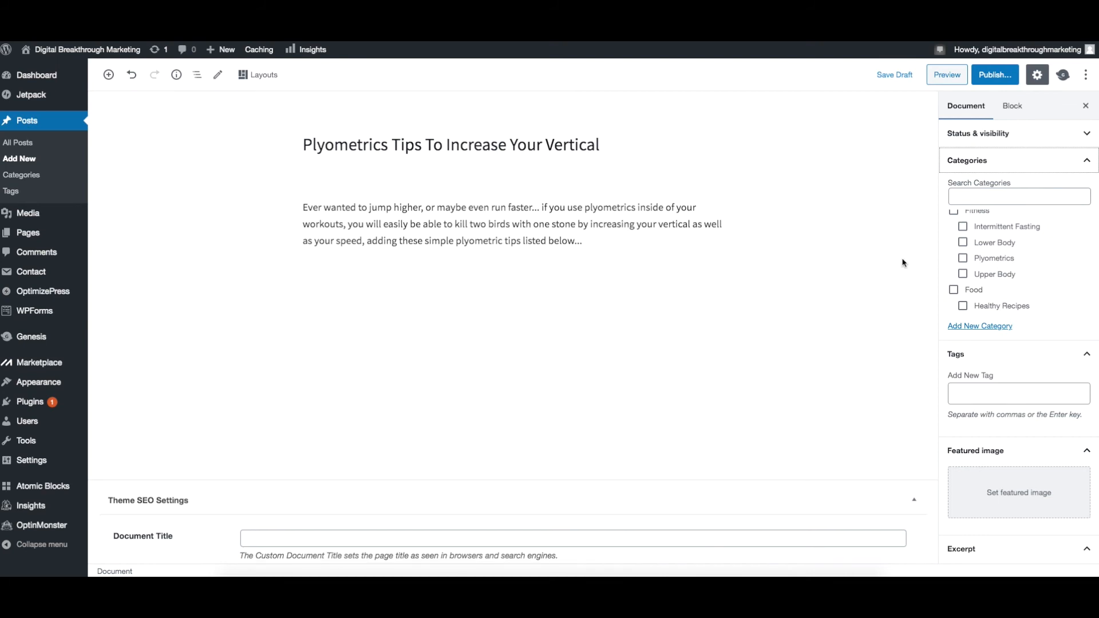
left_click(964, 259)
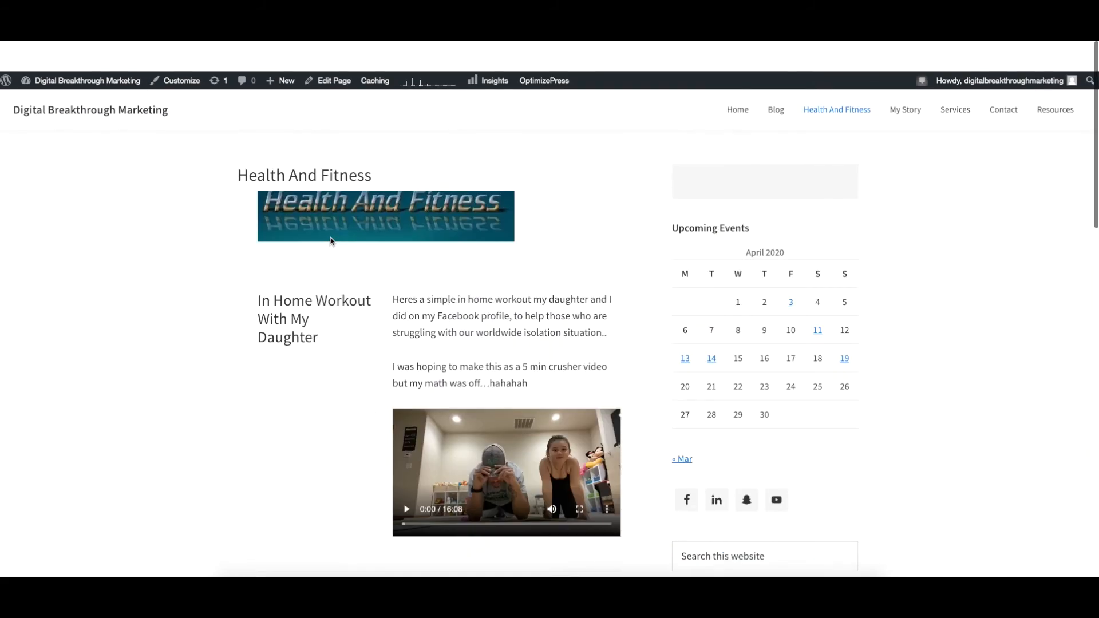
Check the Health And Fitness page down to its PlyoMetrics section, and publish the new Plyometrics post immediately with public visibility.
scroll(297, 169, "down", 10)
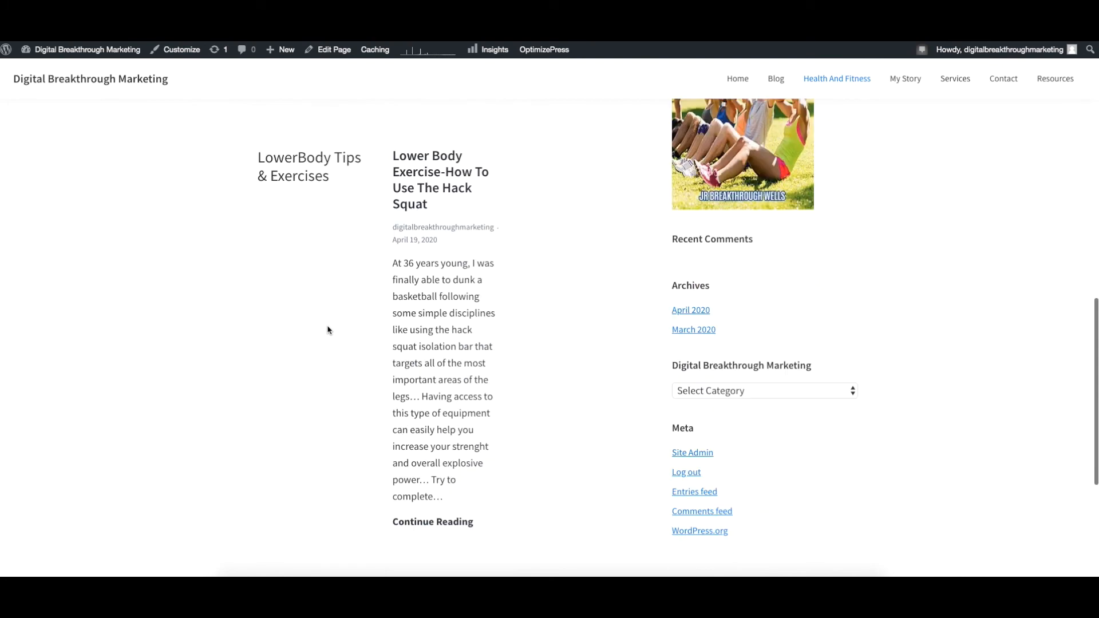
scroll(333, 334, "down", 4)
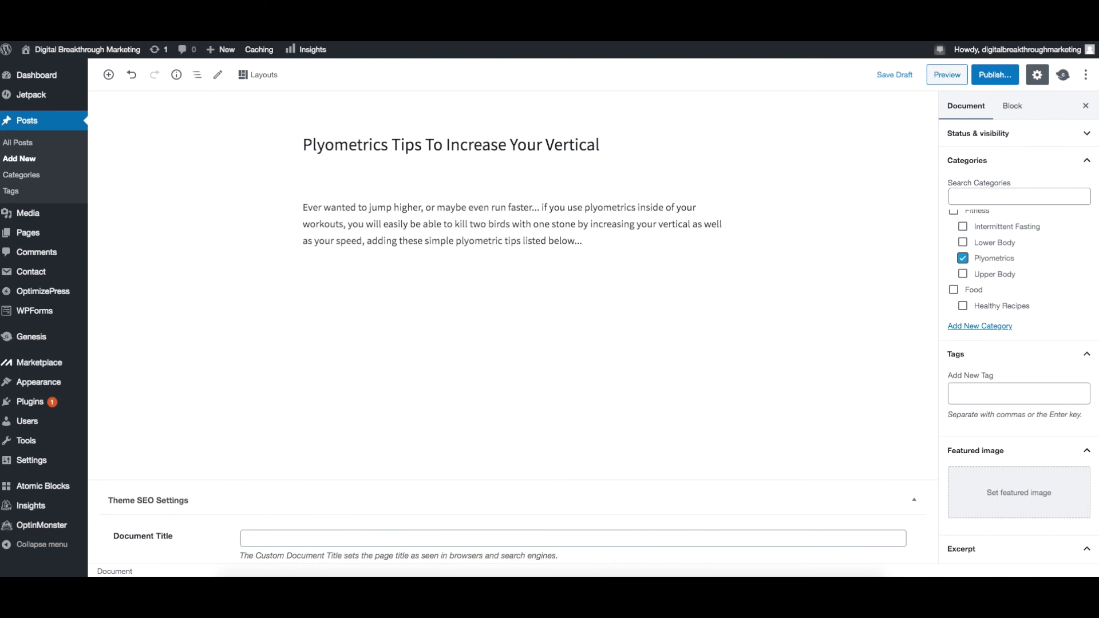
left_click(995, 75)
left_click(1001, 77)
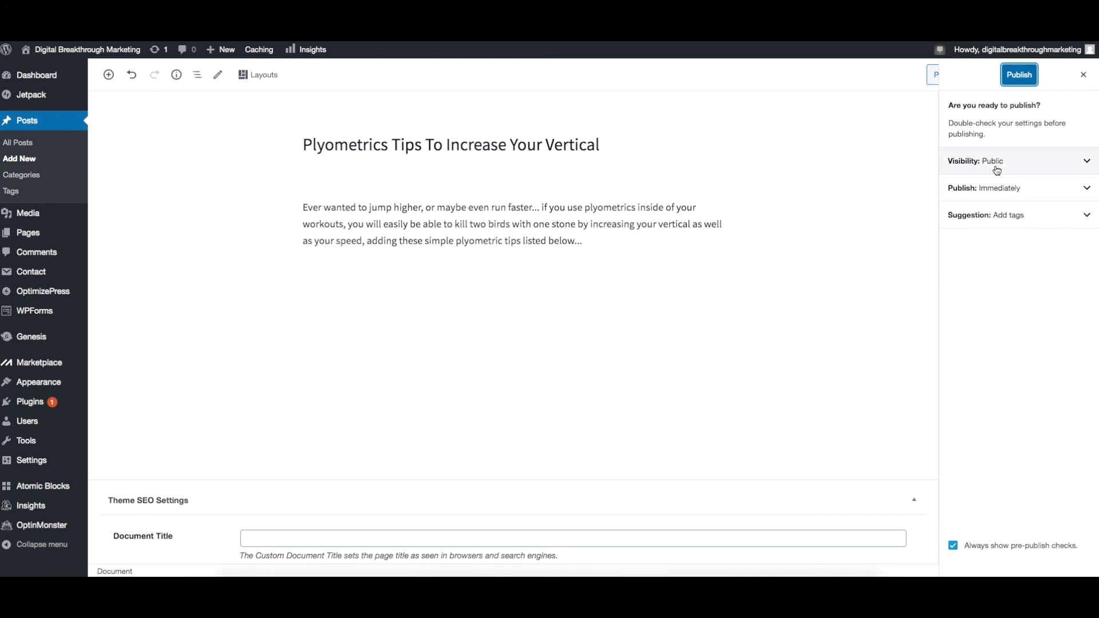
left_click(1019, 75)
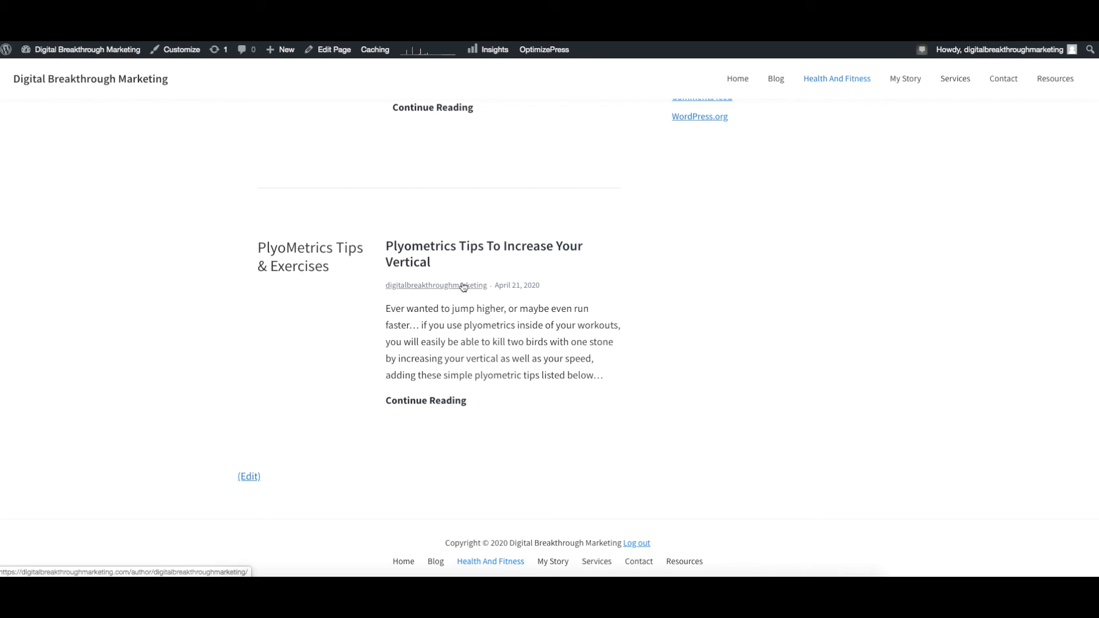
Examine the Health And Fitness page's UpperBody, LowerBody and PlyoMetrics sections, checking the PlyoMetrics section for the newly published post.
scroll(463, 286, "up", 15)
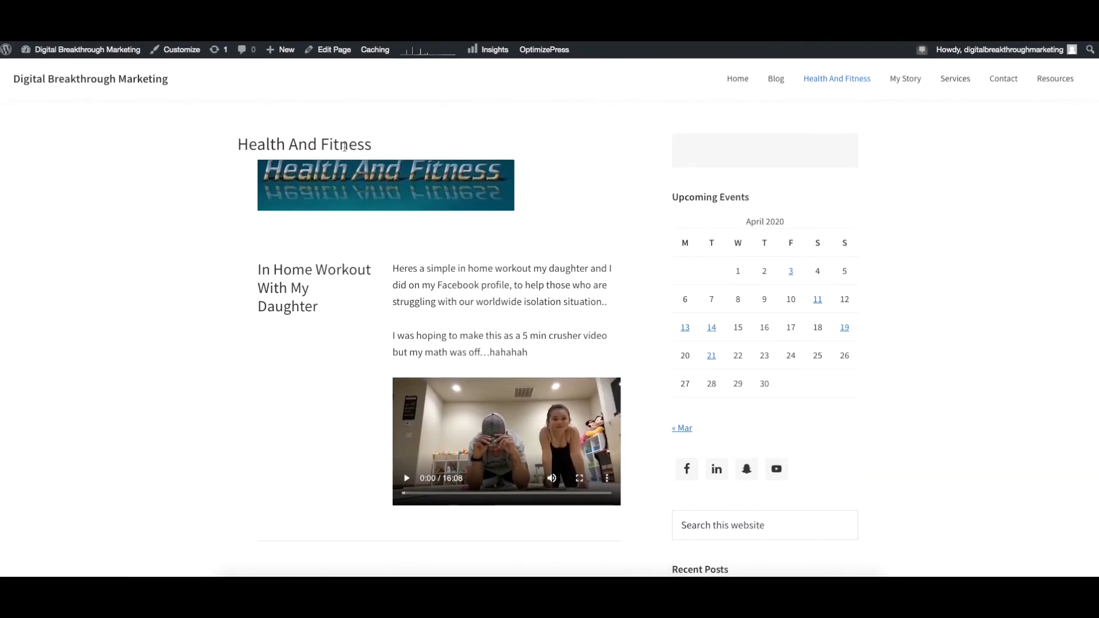
scroll(362, 359, "down", 15)
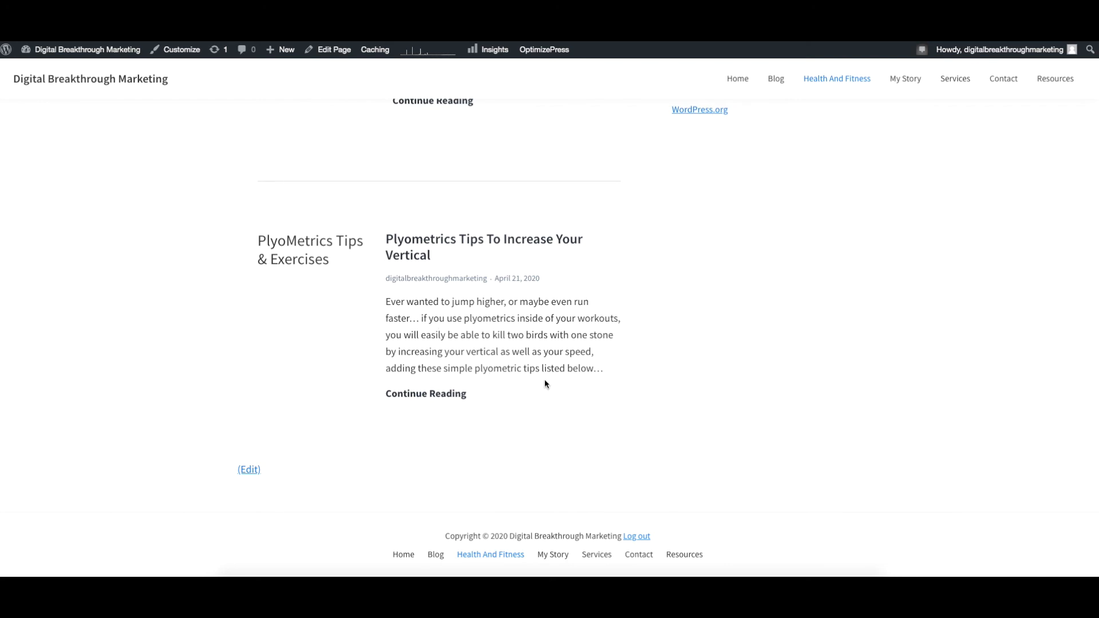
scroll(555, 383, "up", 15)
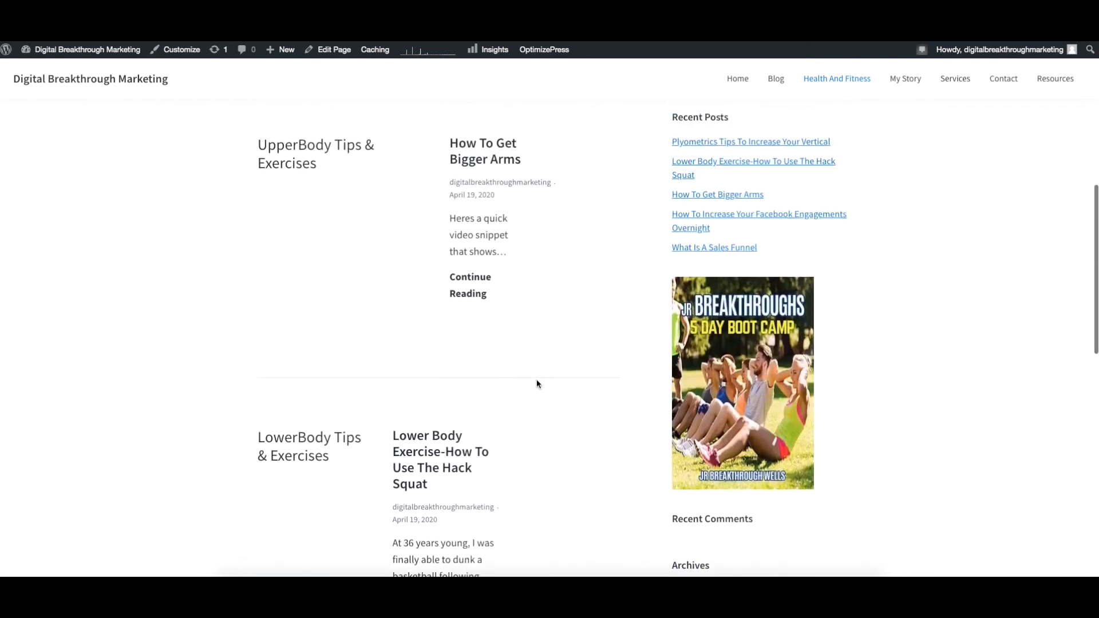
scroll(535, 379, "up", 2)
scroll(264, 302, "up", 2)
scroll(270, 309, "down", 3)
scroll(270, 309, "down", 2)
scroll(270, 312, "up", 1)
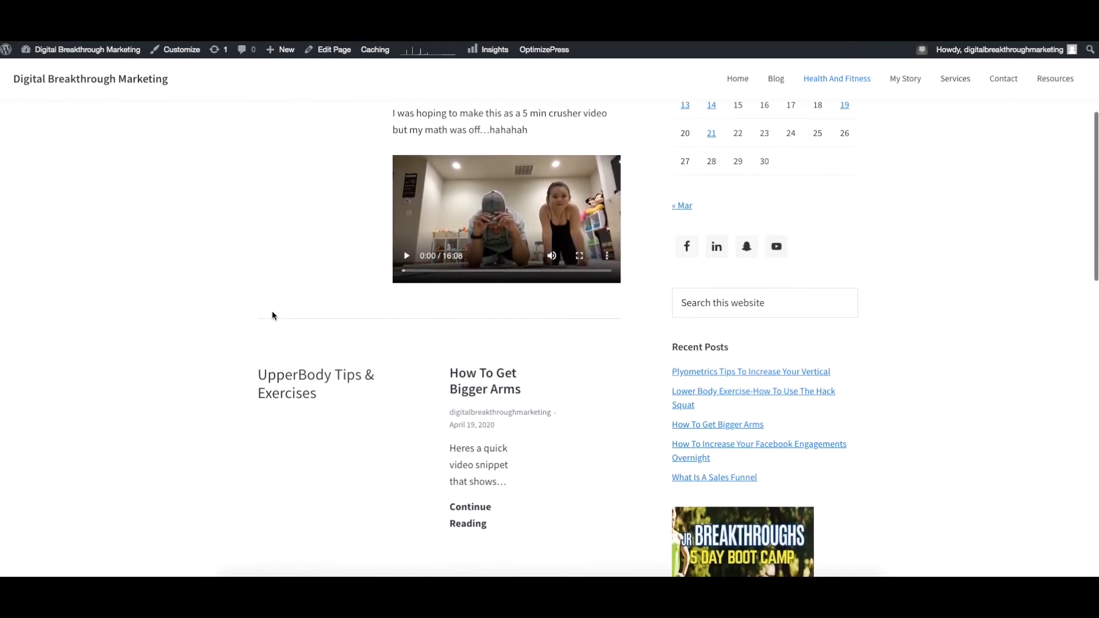
scroll(272, 314, "down", 1)
scroll(278, 322, "down", 8)
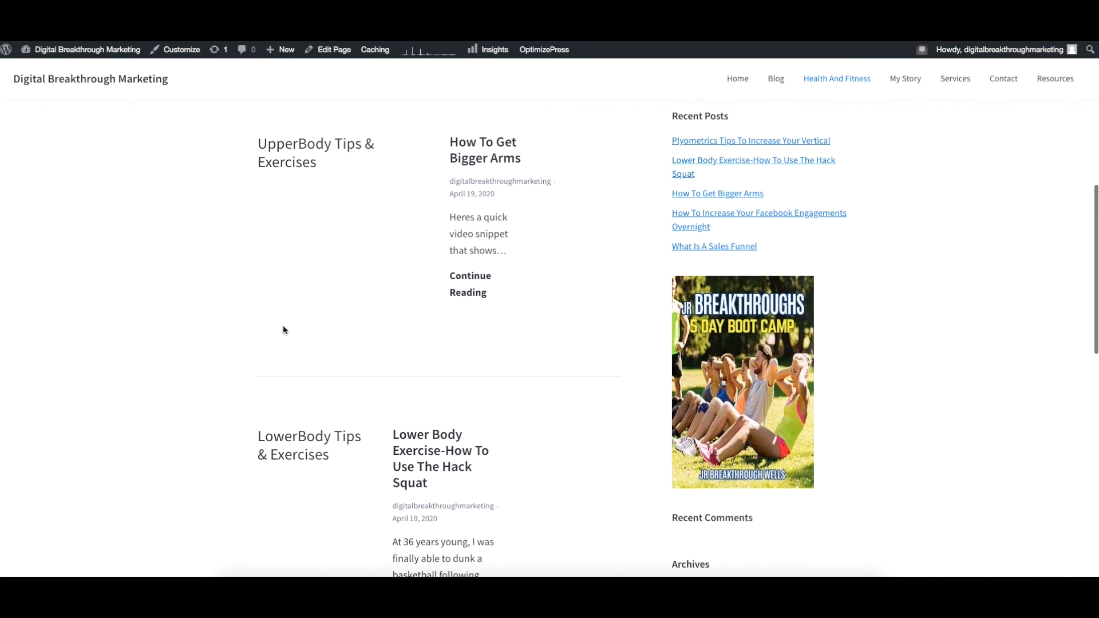
scroll(297, 349, "down", 5)
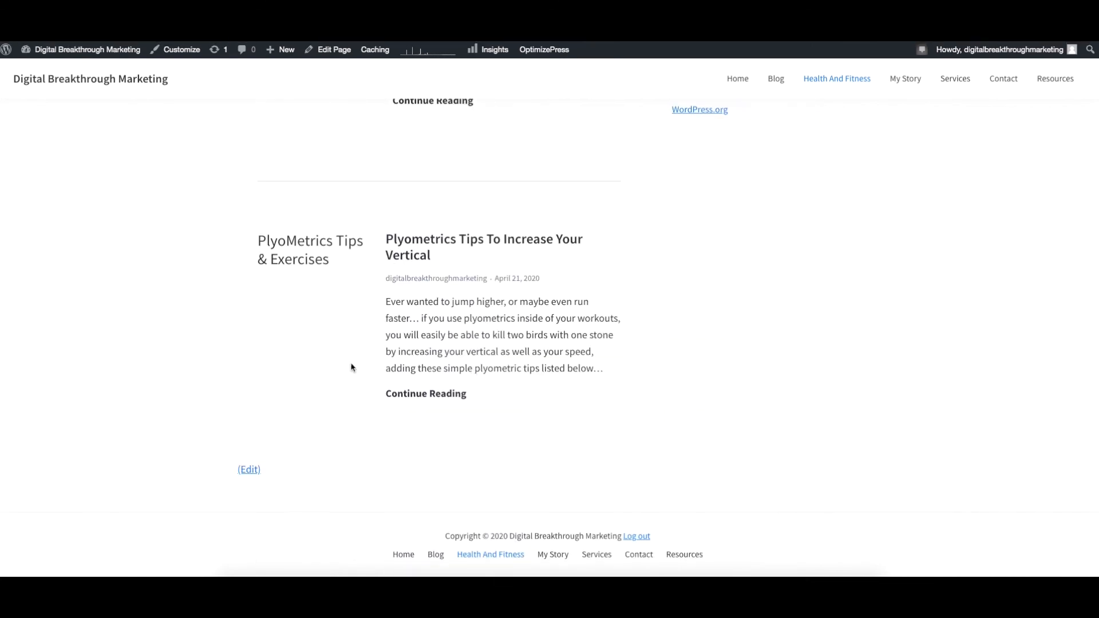
scroll(351, 367, "up", 10)
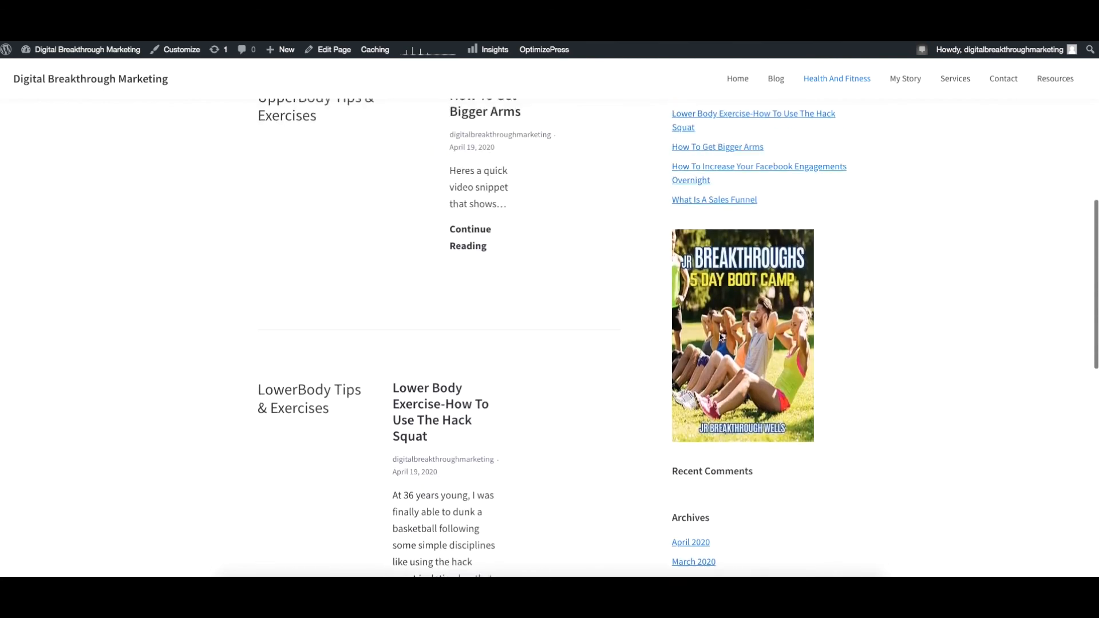